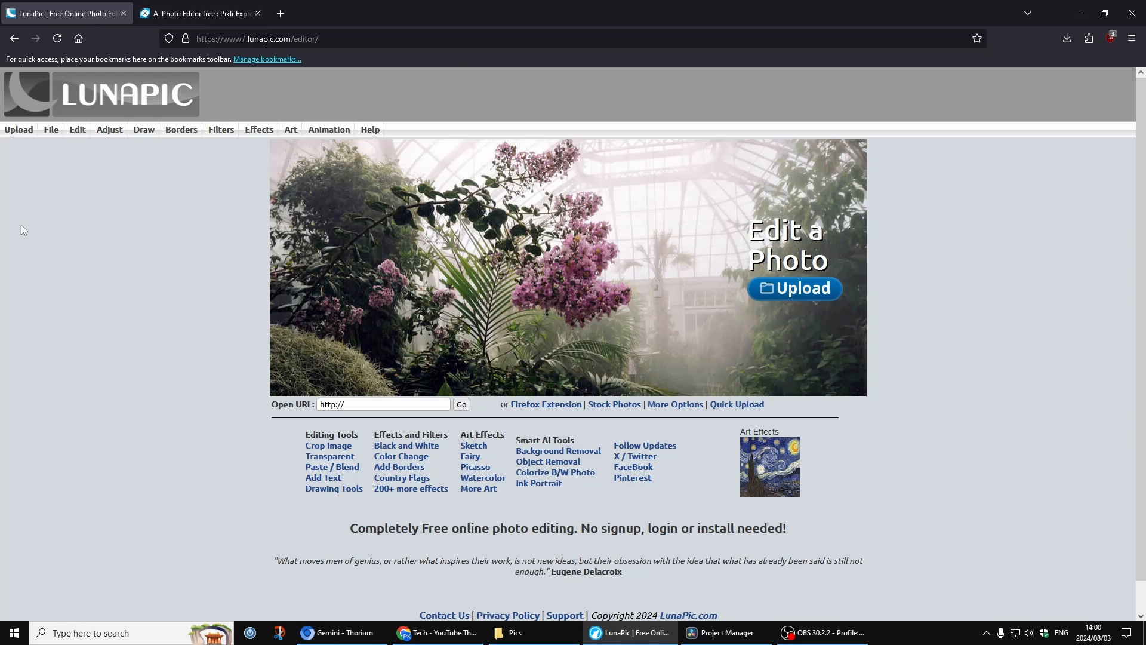
{"action": "mouse_move", "coordinate": [52, 130]}
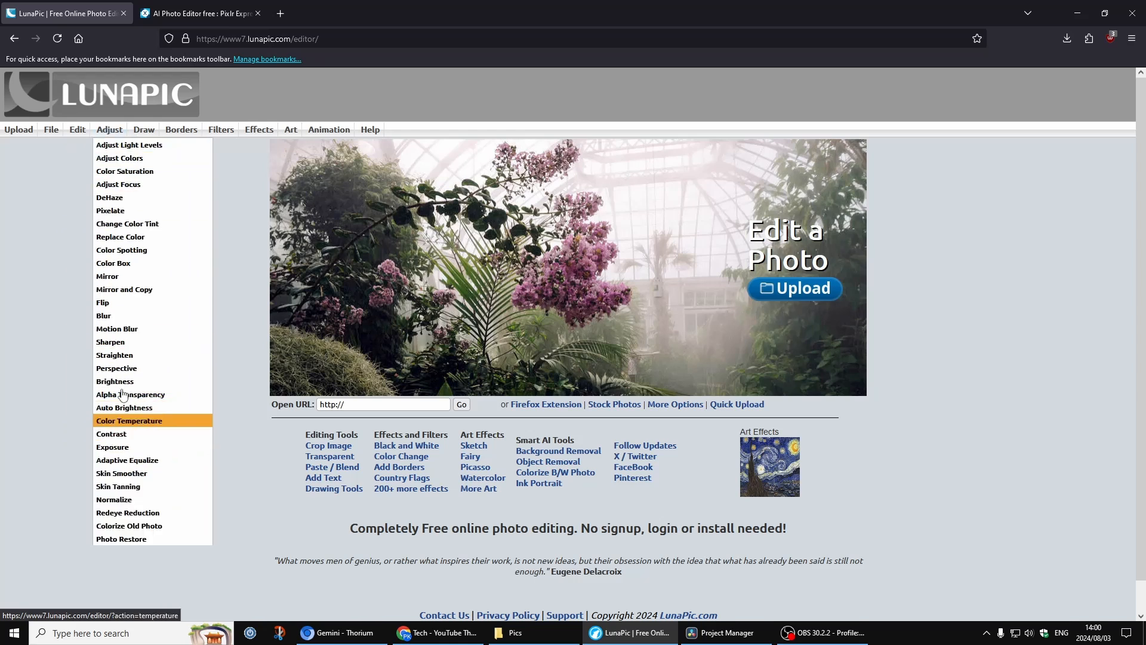
{"action": "mouse_move", "coordinate": [144, 131]}
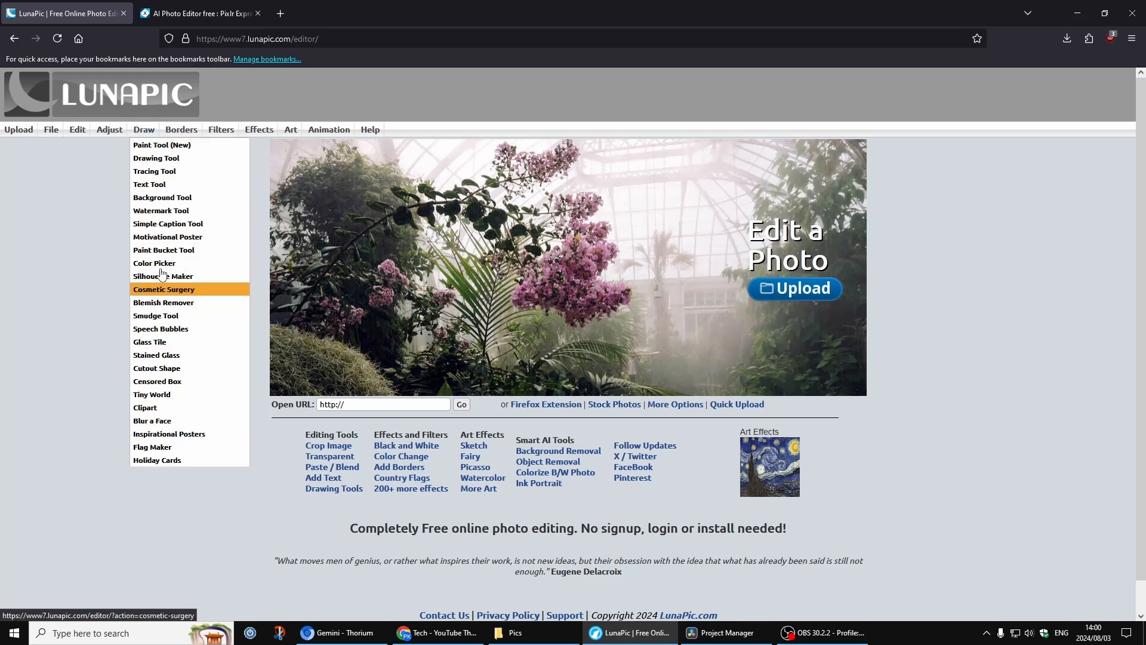
{"action": "mouse_move", "coordinate": [184, 138]}
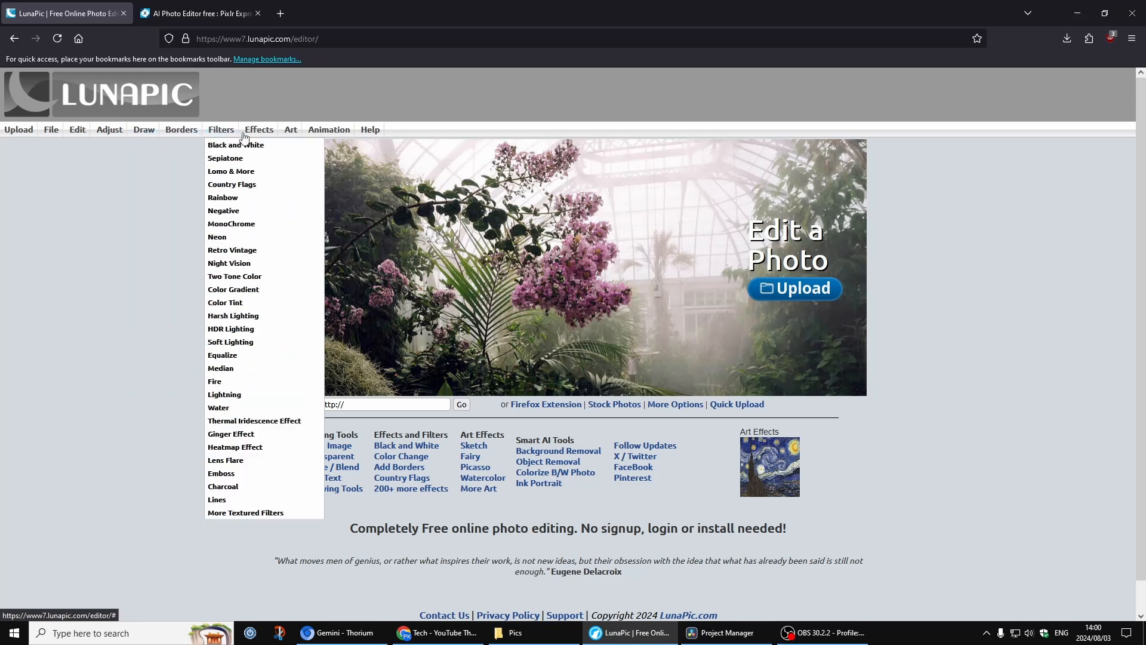
{"action": "mouse_move", "coordinate": [286, 135]}
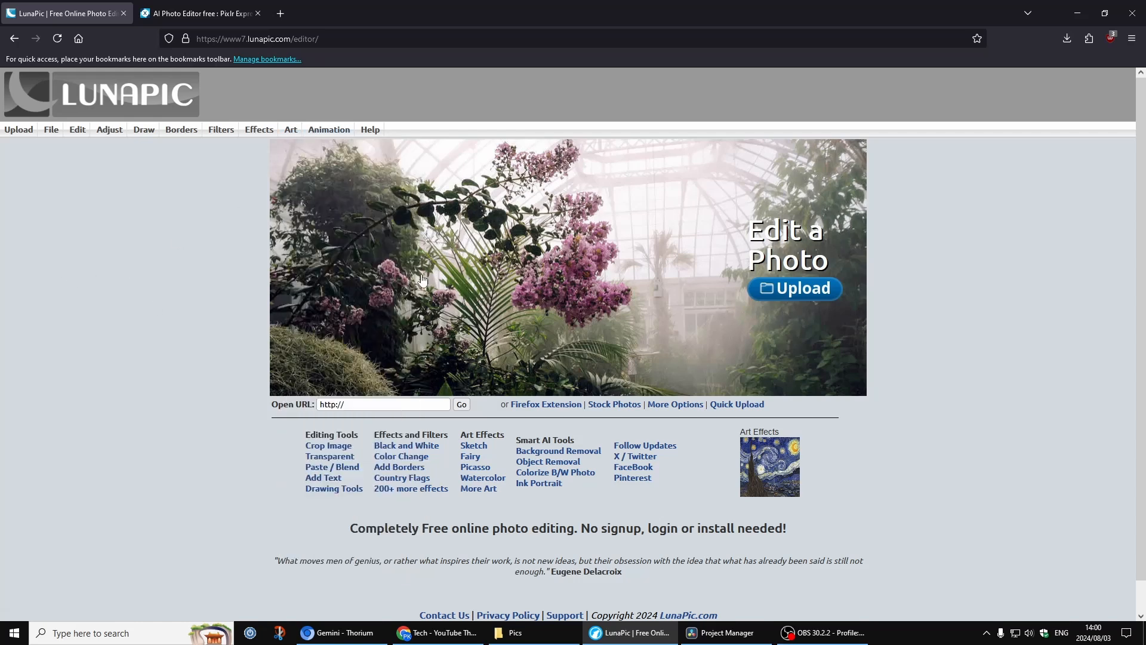
Upload the character image from the Pics folder into the LunaPic editor.
{"action": "left_click", "coordinate": [783, 298]}
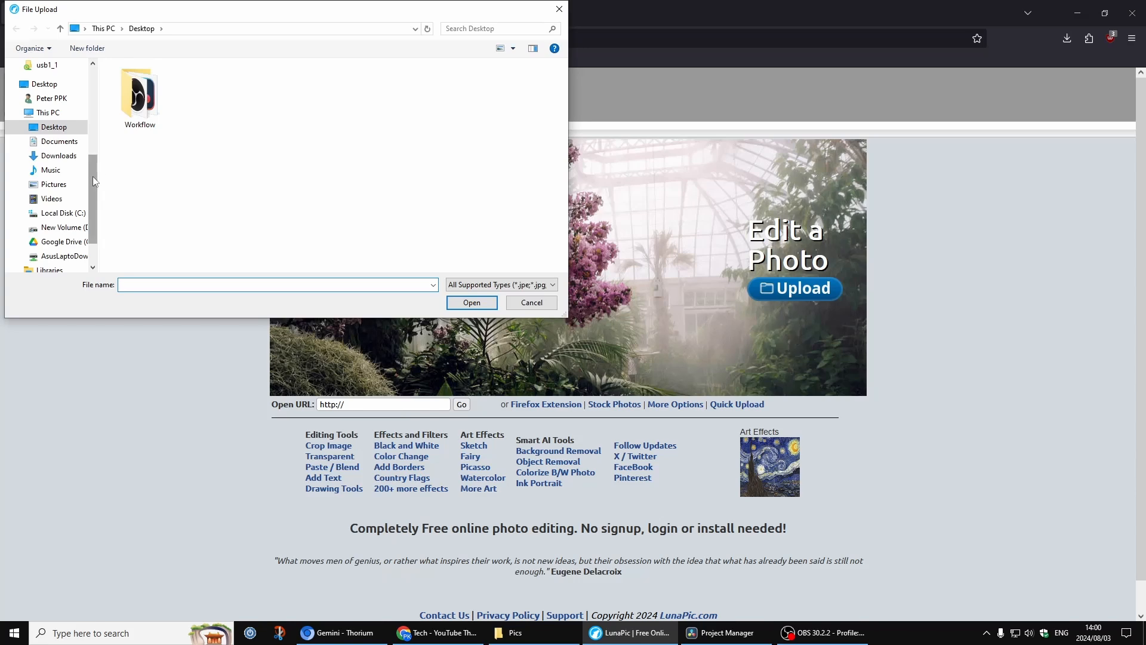
{"action": "scroll", "coordinate": [91, 177], "scroll_direction": "up", "scroll_amount": 5}
{"action": "left_click", "coordinate": [54, 189]}
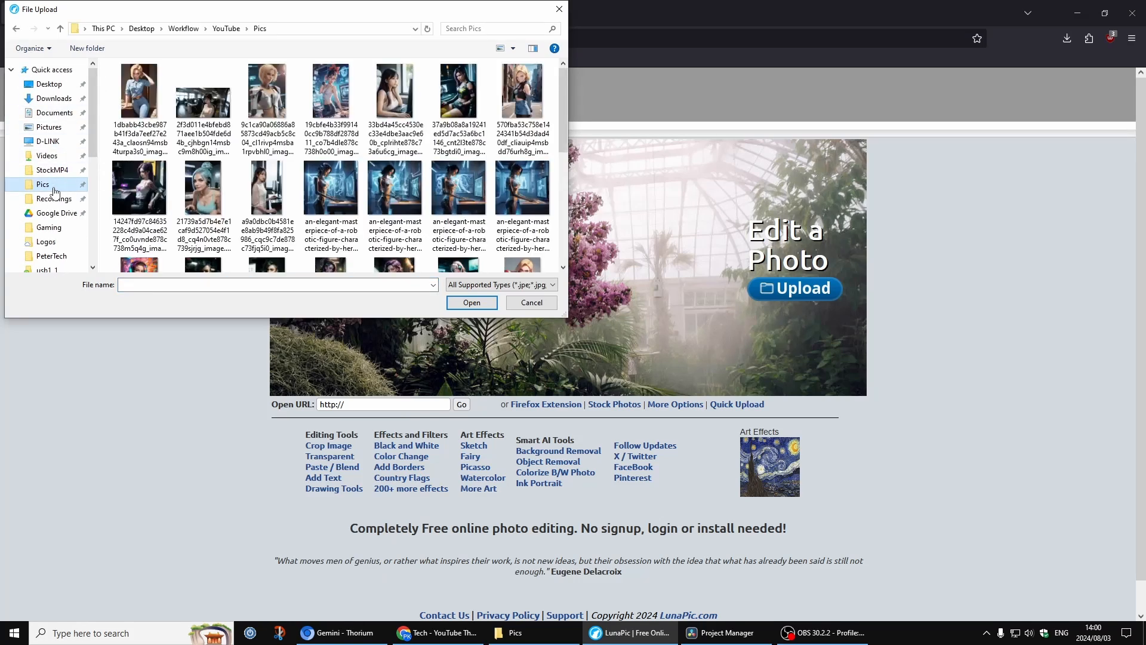
{"action": "scroll", "coordinate": [477, 238], "scroll_direction": "down", "scroll_amount": 1}
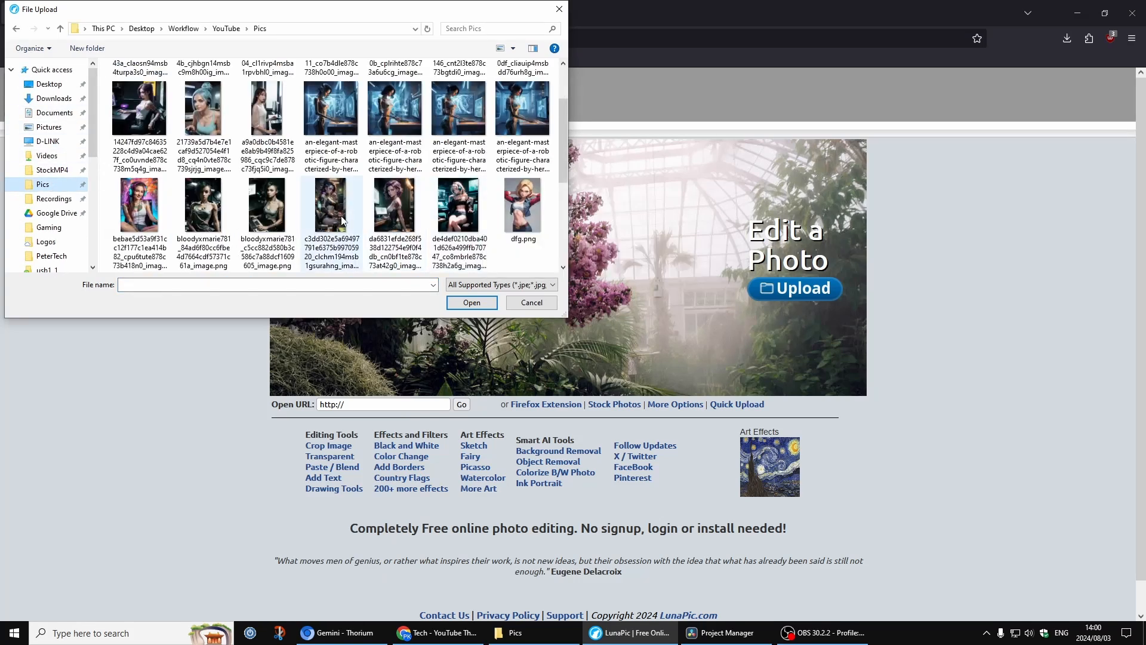
{"action": "double_click", "coordinate": [465, 220]}
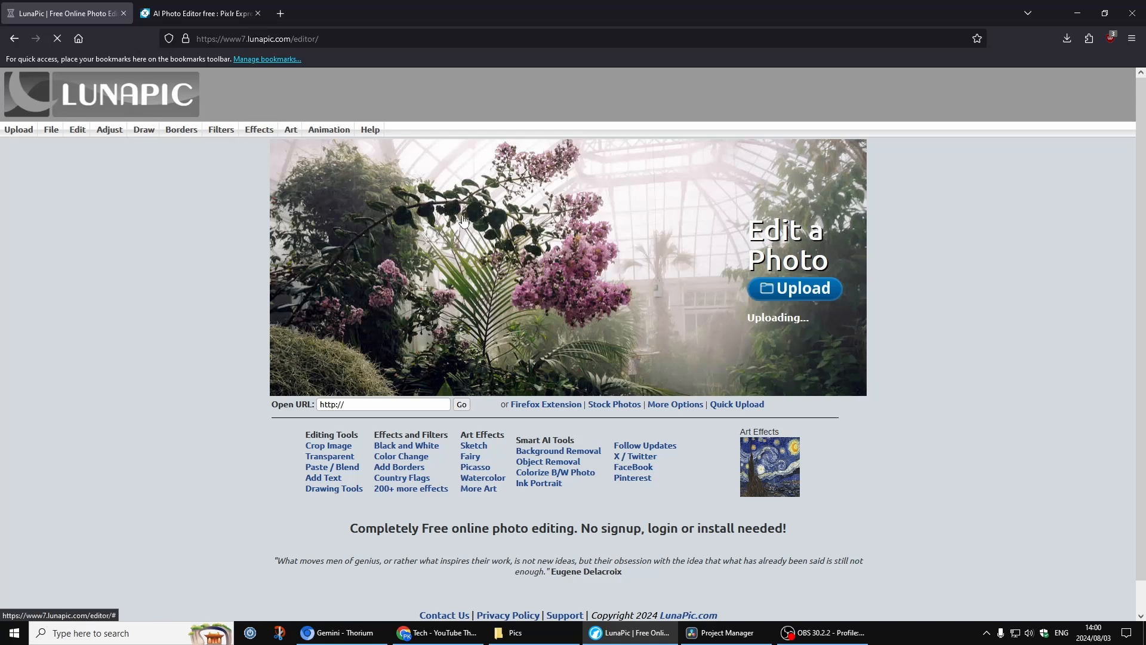
Switch to the Pixlr Express tab and open the same character image from the Pics folder.
{"action": "left_click", "coordinate": [195, 20]}
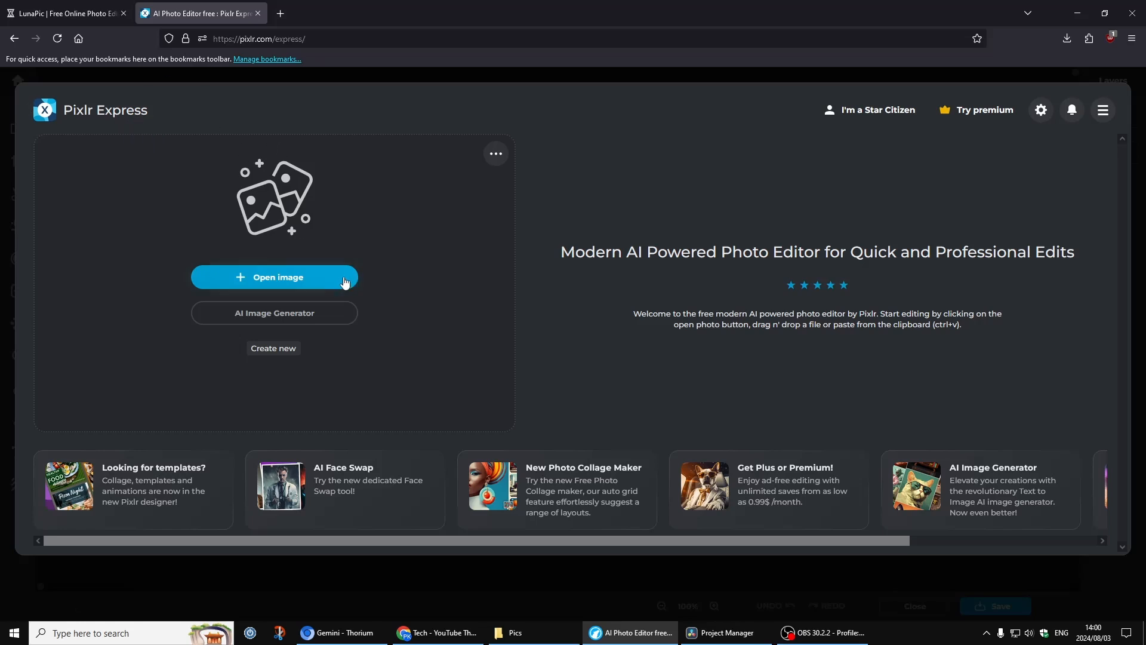
{"action": "left_click", "coordinate": [271, 275]}
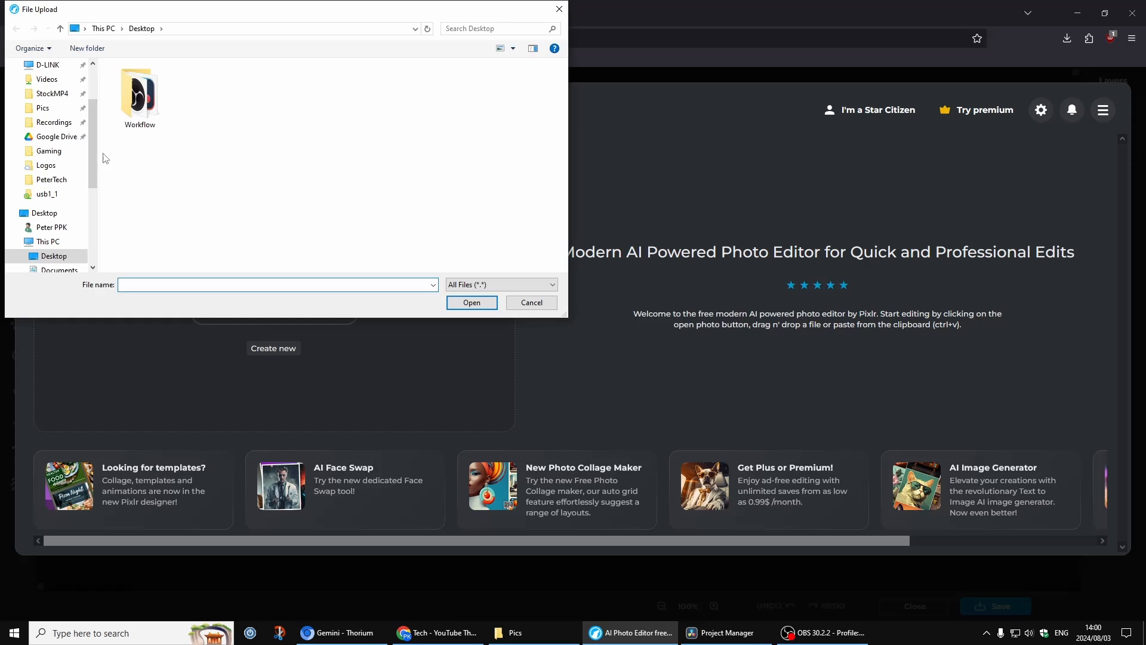
{"action": "scroll", "coordinate": [53, 149], "scroll_direction": "up", "scroll_amount": 2}
{"action": "left_click", "coordinate": [59, 186]}
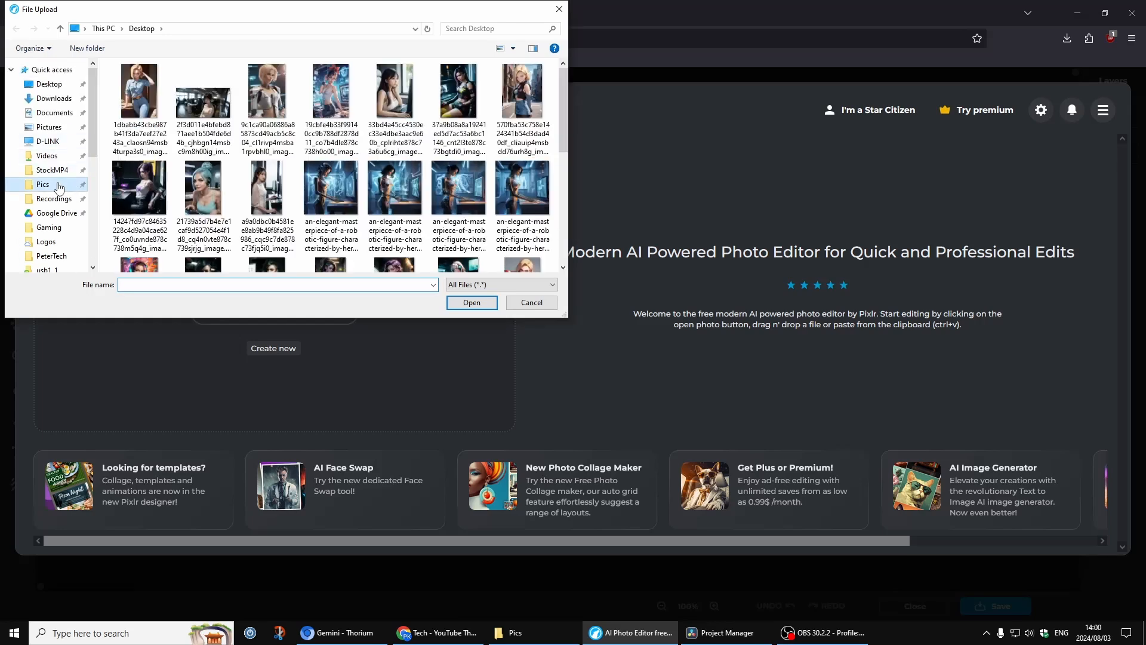
{"action": "scroll", "coordinate": [466, 230], "scroll_direction": "down", "scroll_amount": 2}
{"action": "double_click", "coordinate": [465, 230]}
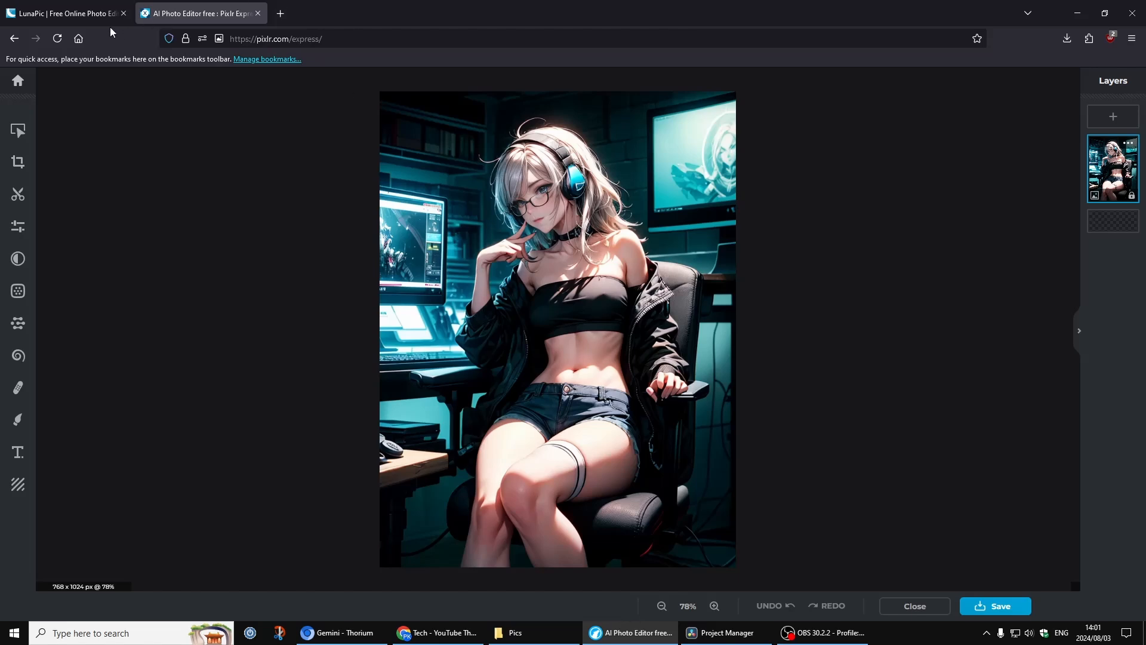
Return to the LunaPic tab and, with the Eraser Tool, erase a wavy stroke over the left monitor.
{"action": "left_click", "coordinate": [72, 15]}
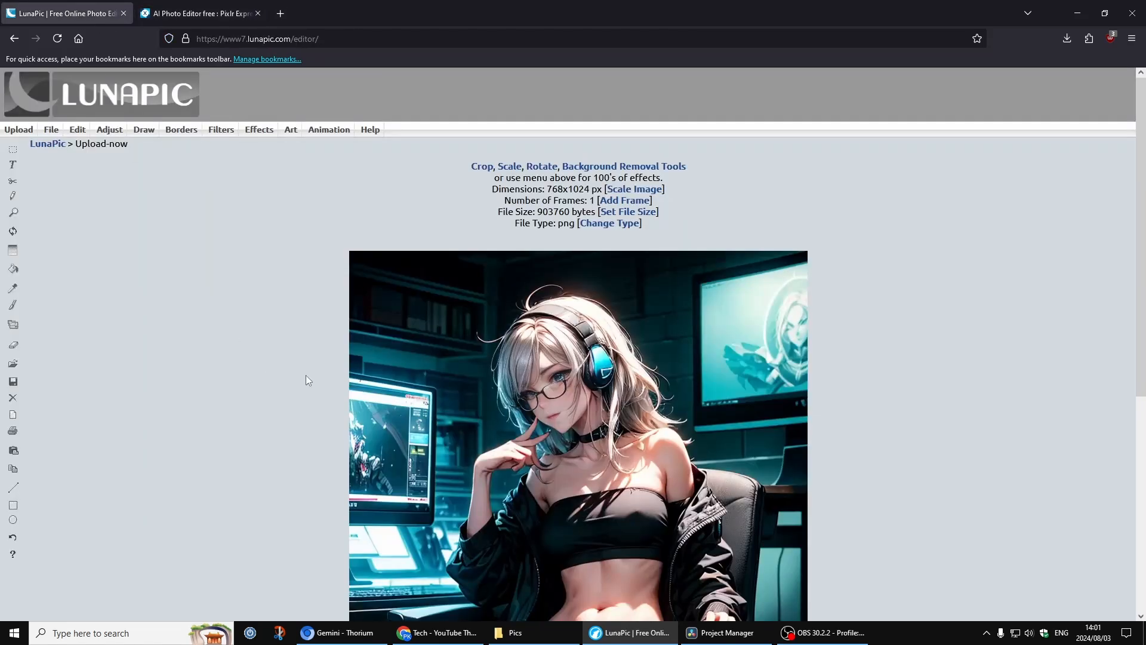
{"action": "scroll", "coordinate": [358, 388], "scroll_direction": "down", "scroll_amount": 5}
{"action": "scroll", "coordinate": [416, 399], "scroll_direction": "up", "scroll_amount": 5}
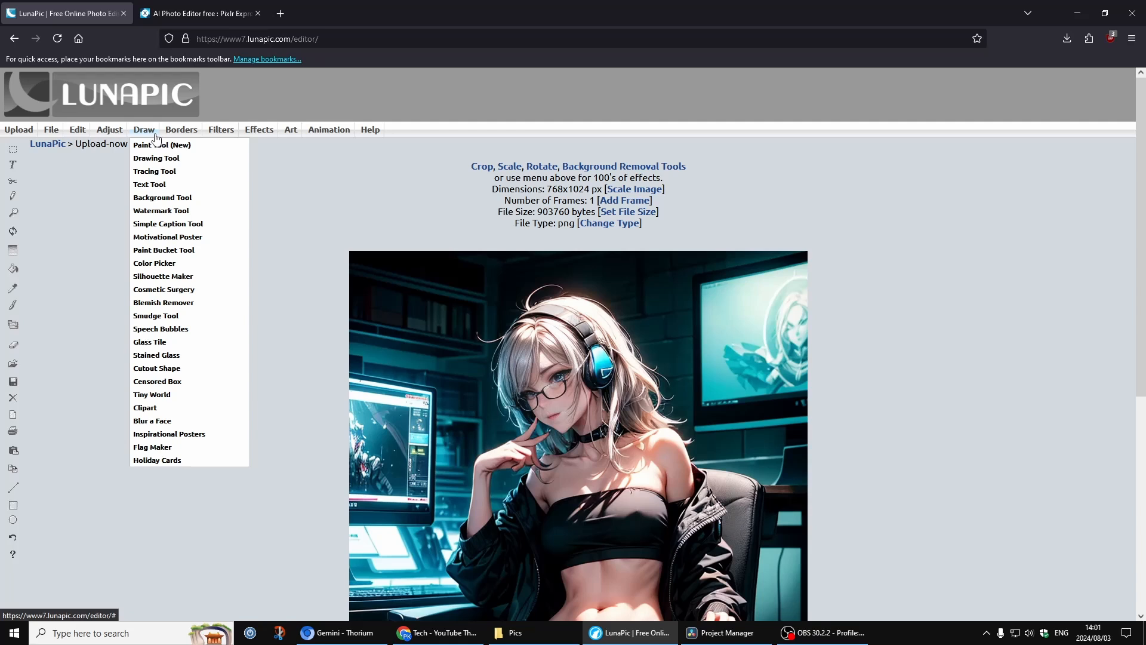
{"action": "mouse_move", "coordinate": [110, 135]}
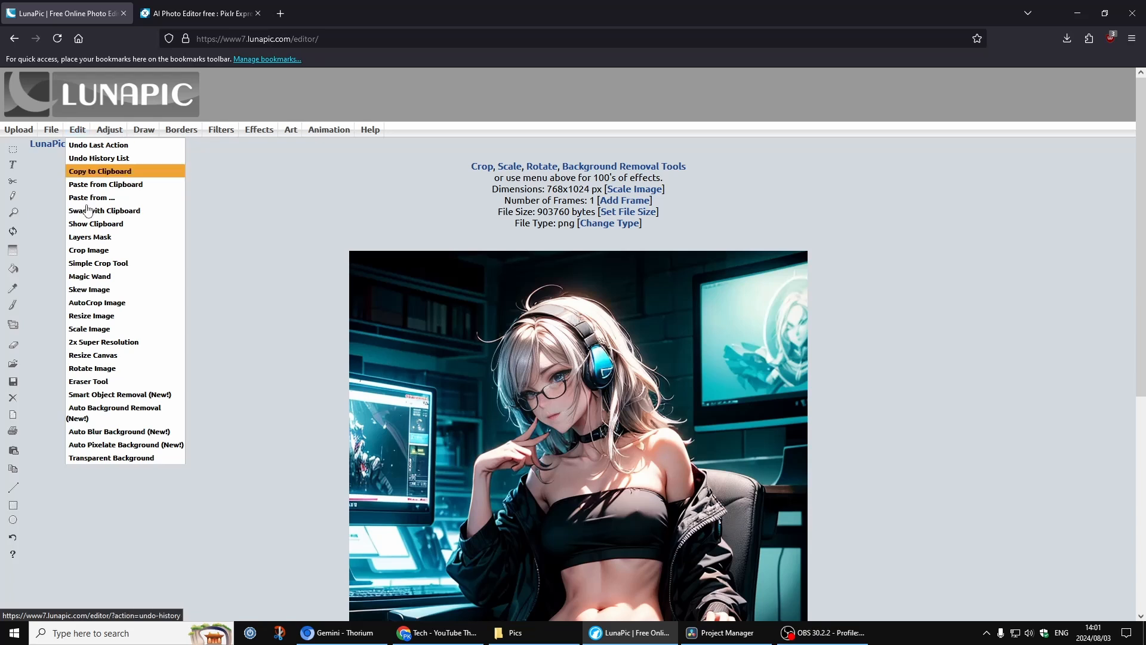
{"action": "left_click", "coordinate": [119, 382]}
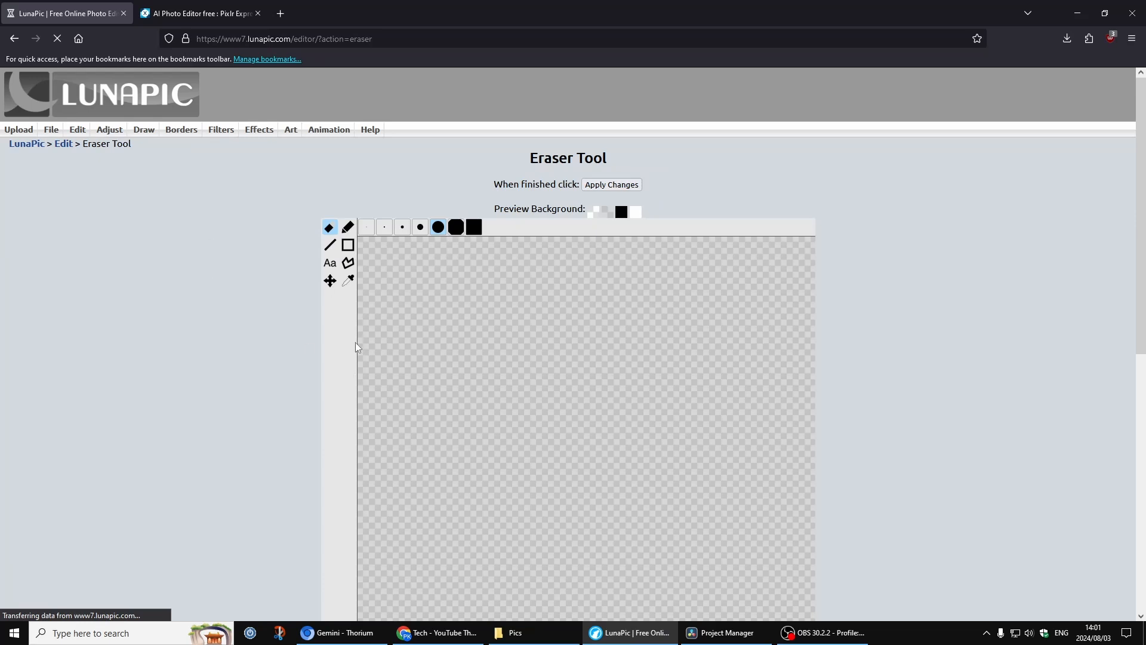
{"action": "scroll", "coordinate": [295, 359], "scroll_direction": "down", "scroll_amount": 5}
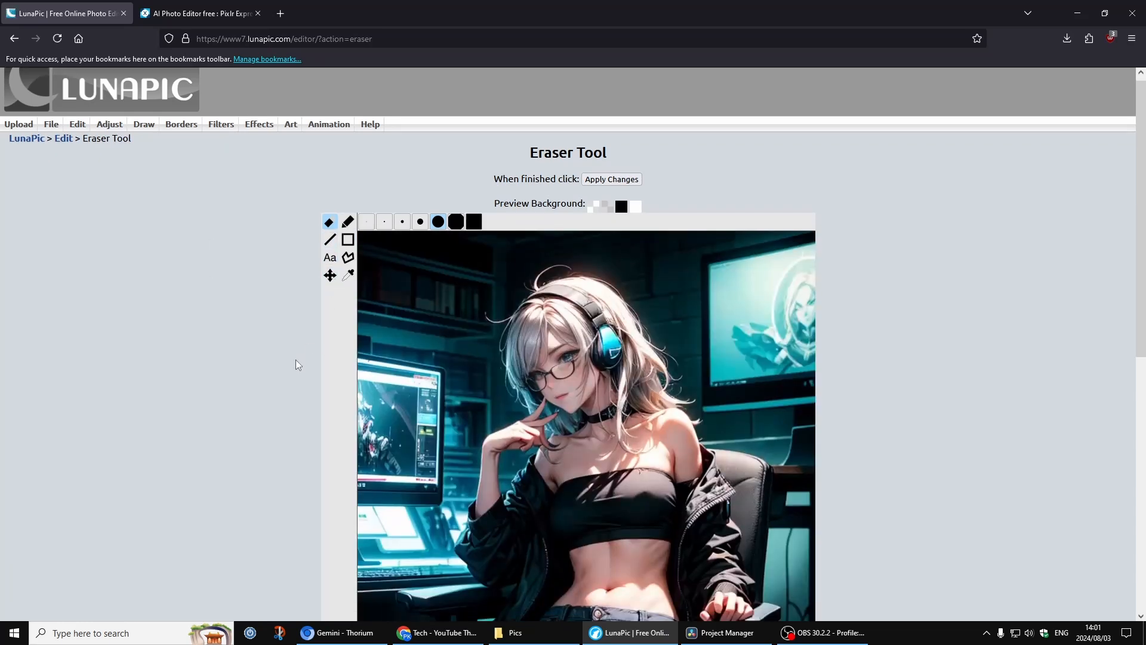
{"action": "scroll", "coordinate": [295, 364], "scroll_direction": "up", "scroll_amount": 2}
{"action": "mouse_move", "coordinate": [409, 197]}
{"action": "left_mouse_down"}
{"action": "mouse_move", "coordinate": [439, 358]}
{"action": "mouse_move", "coordinate": [427, 440]}
{"action": "mouse_move", "coordinate": [419, 284]}
{"action": "mouse_move", "coordinate": [431, 434]}
{"action": "left_mouse_up"}
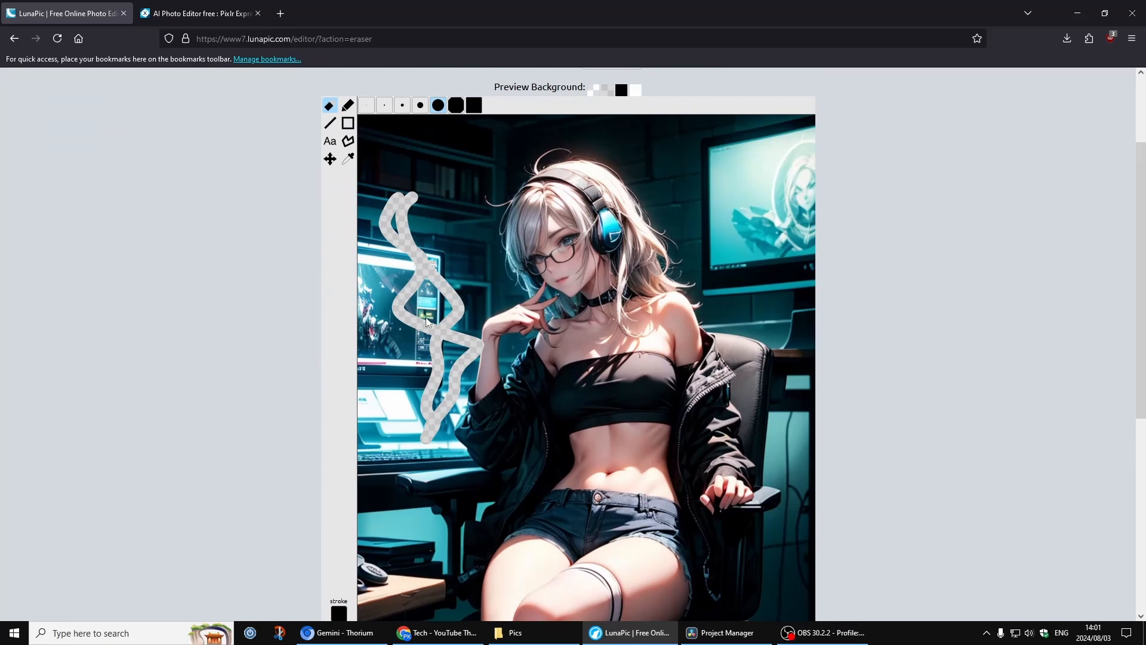
Choose a larger eraser size and erase another stroke above the first one.
{"action": "scroll", "coordinate": [339, 360], "scroll_direction": "up", "scroll_amount": 3}
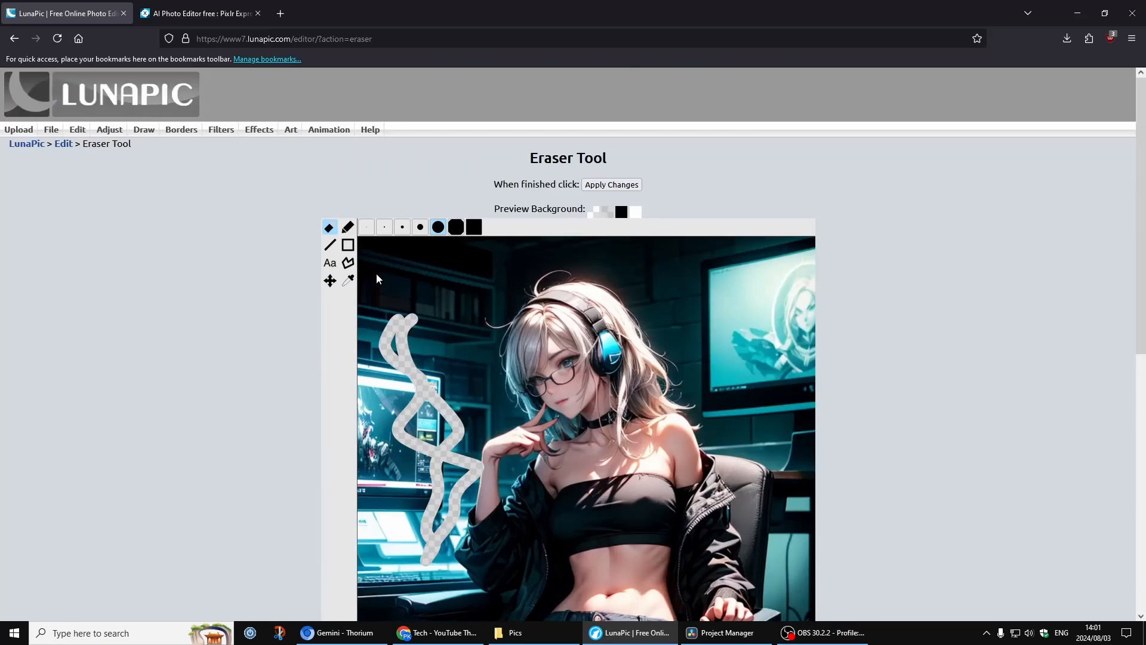
{"action": "left_click", "coordinate": [475, 231]}
{"action": "left_click_drag", "start_coordinate": [433, 258], "coordinate": [425, 362]}
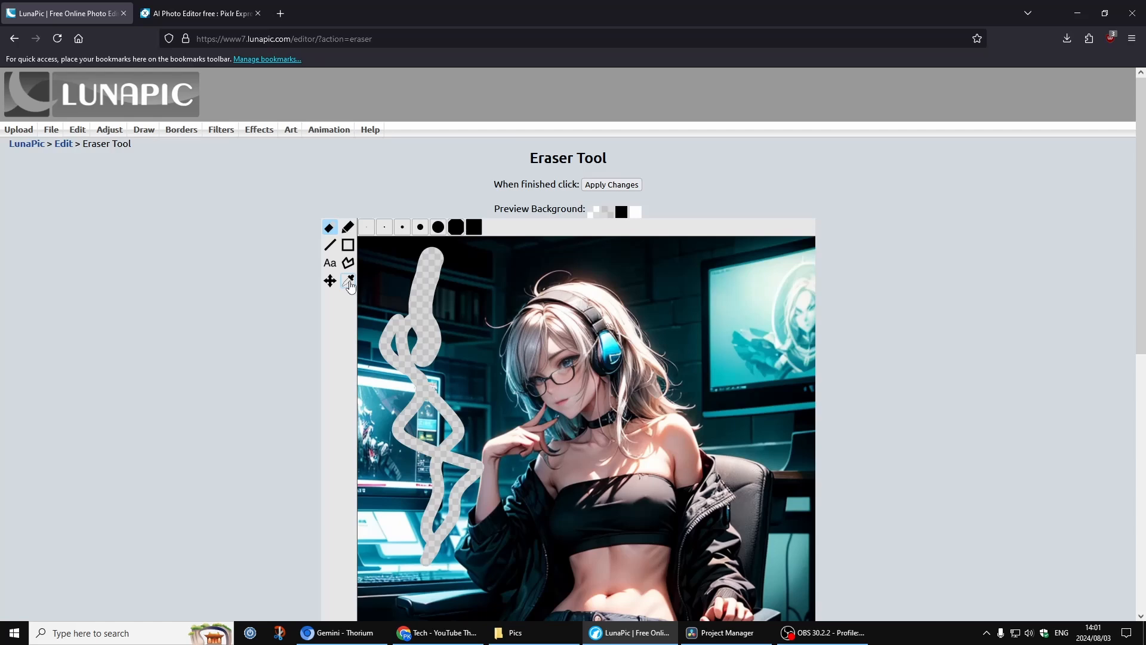
Make the background transparent with Transparent Background by picking the dark shelf colour near the upper left.
{"action": "mouse_move", "coordinate": [88, 137]}
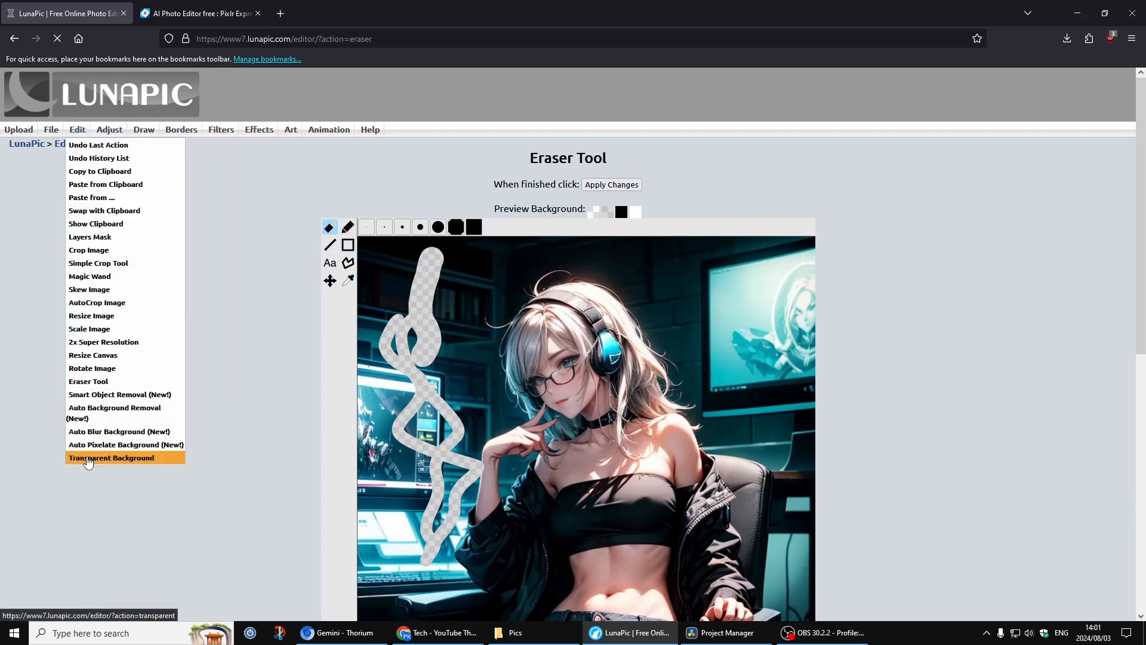
{"action": "left_click", "coordinate": [87, 458]}
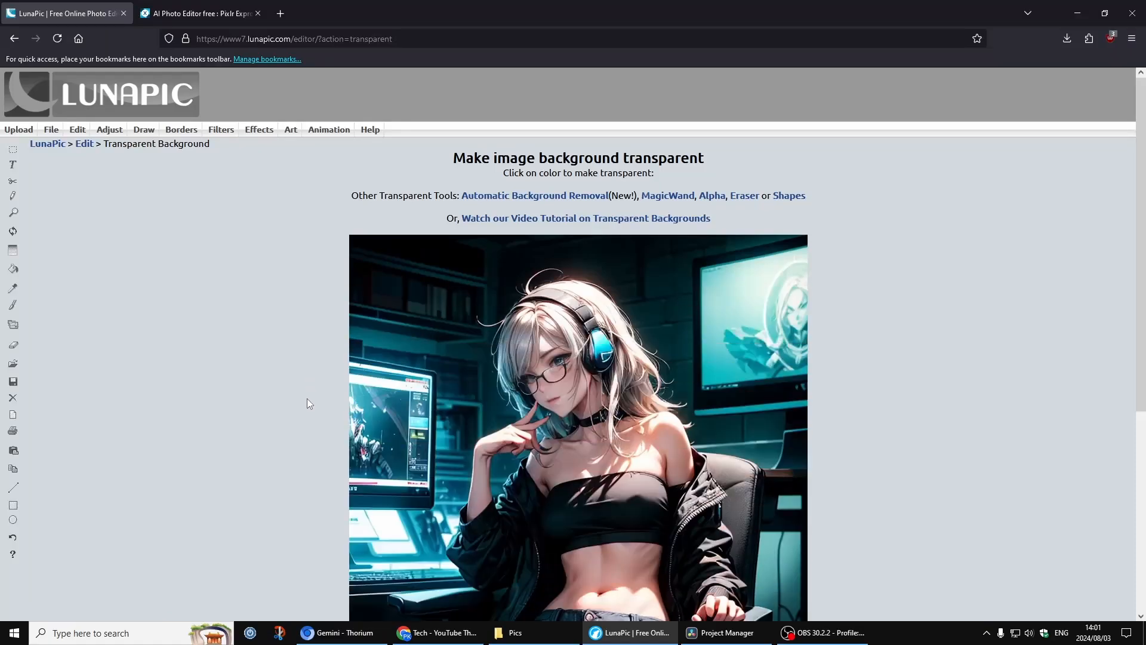
{"action": "scroll", "coordinate": [307, 399], "scroll_direction": "down", "scroll_amount": 3}
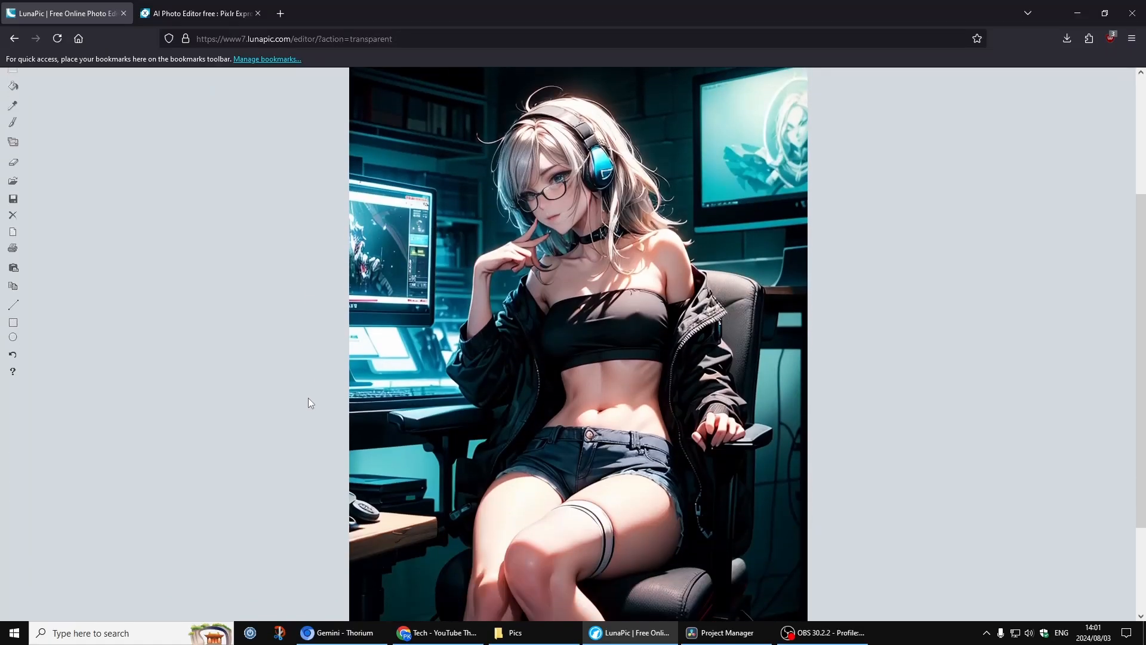
{"action": "left_click", "coordinate": [419, 153]}
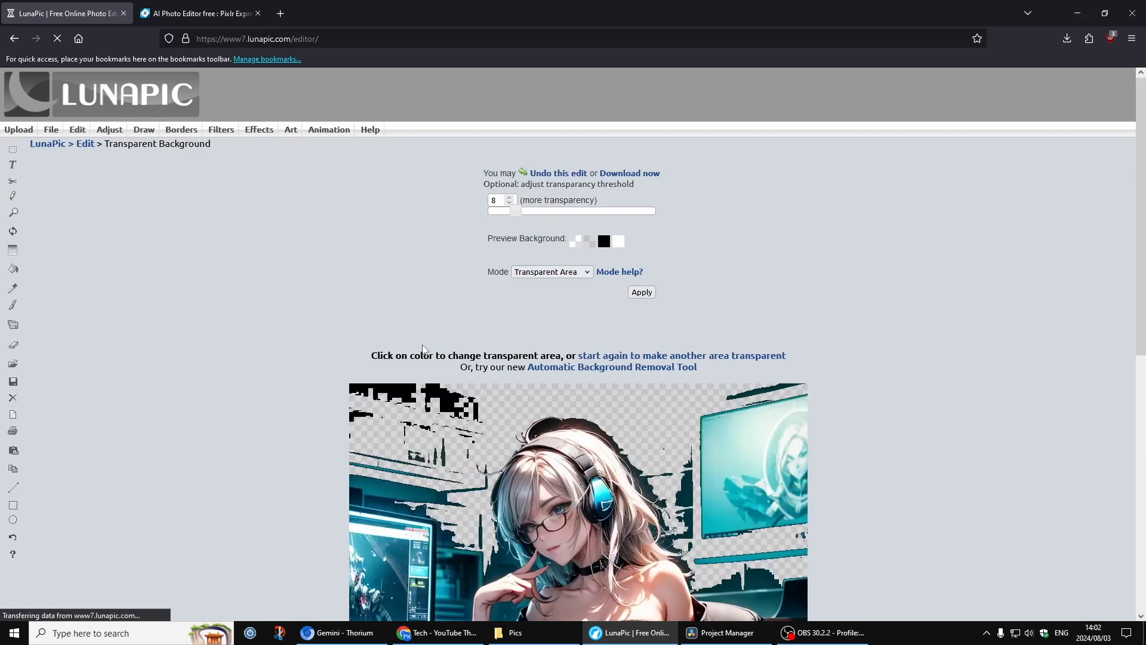
Apply AutoCrop Image to the picture.
{"action": "scroll", "coordinate": [422, 348], "scroll_direction": "down", "scroll_amount": 5}
{"action": "scroll", "coordinate": [427, 353], "scroll_direction": "up", "scroll_amount": 4}
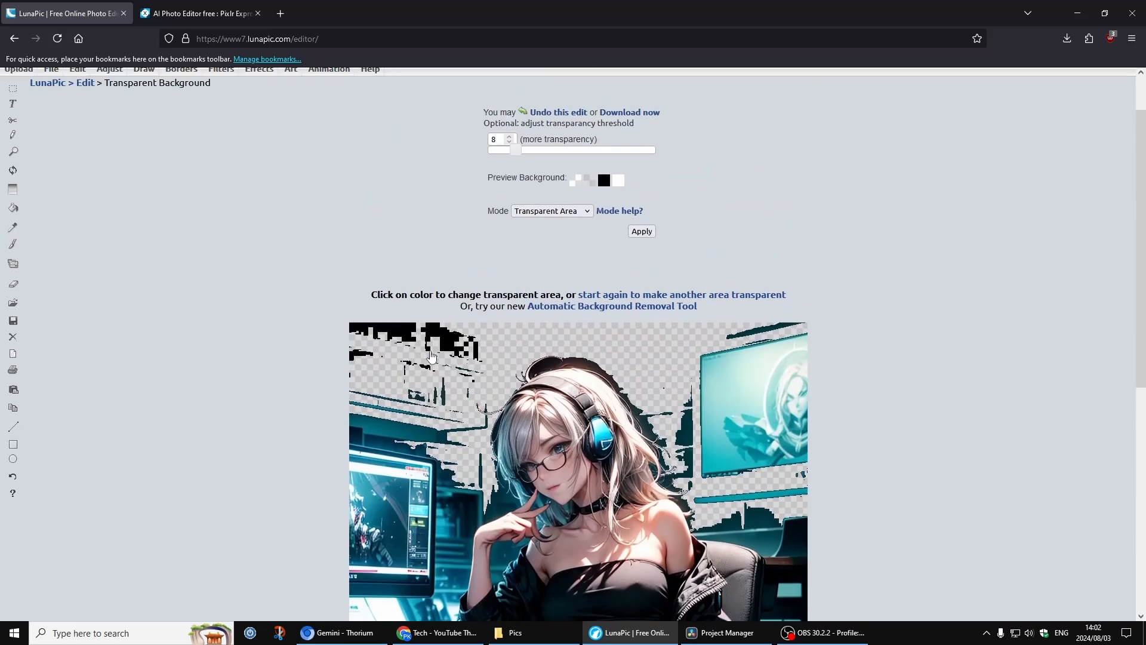
{"action": "scroll", "coordinate": [387, 357], "scroll_direction": "up", "scroll_amount": 1}
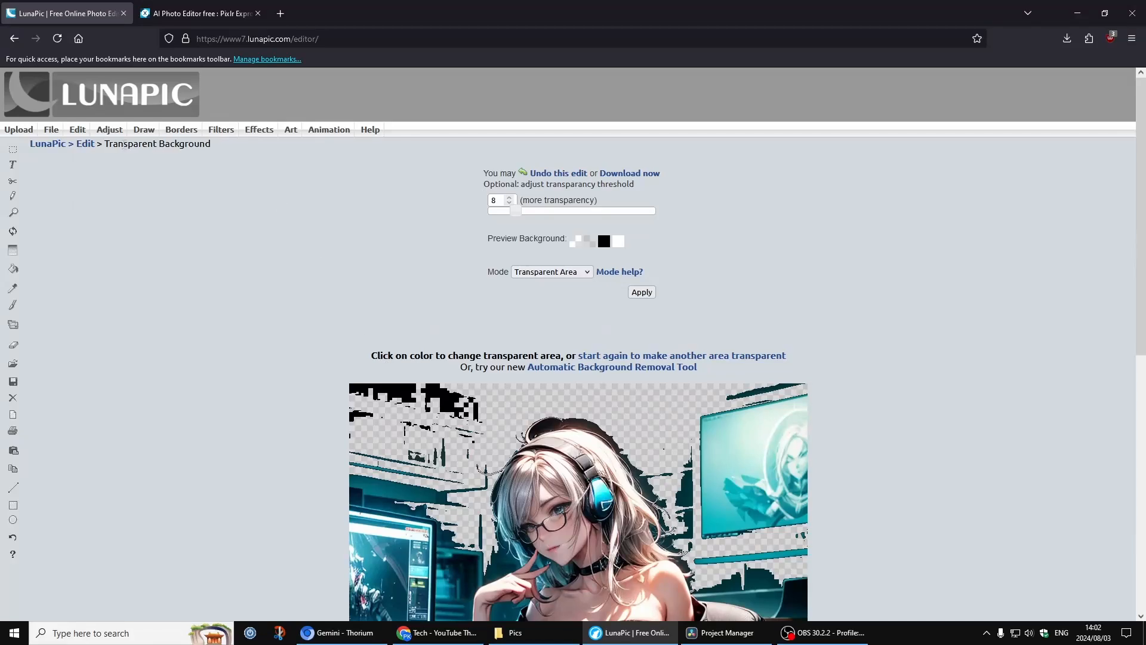
{"action": "mouse_move", "coordinate": [108, 133]}
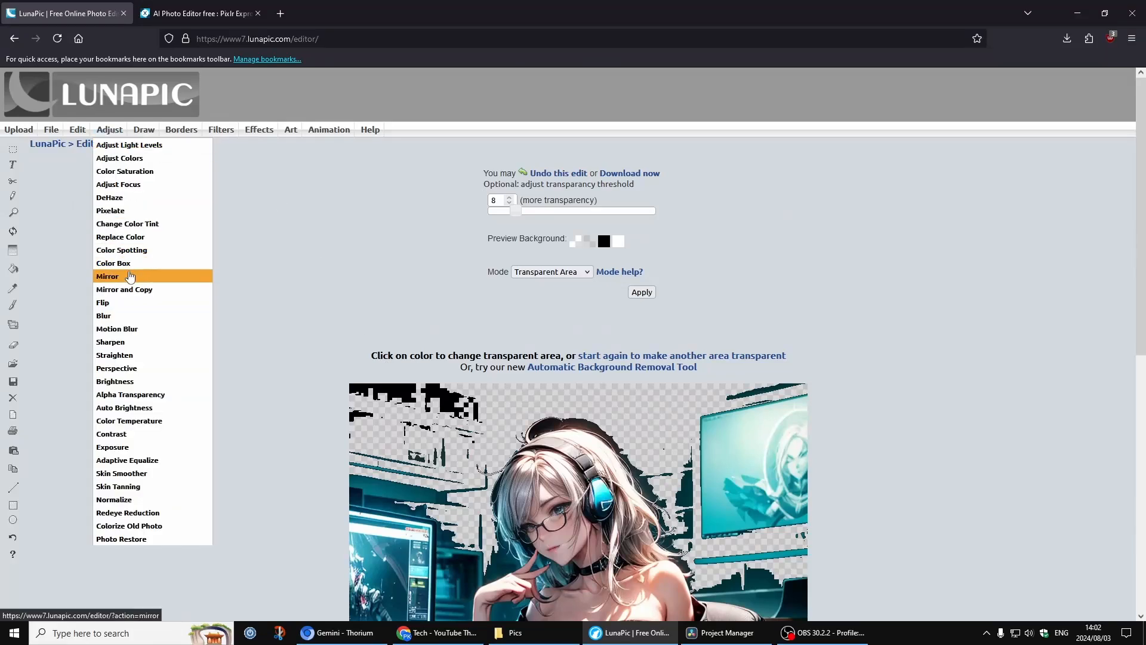
{"action": "mouse_move", "coordinate": [70, 134]}
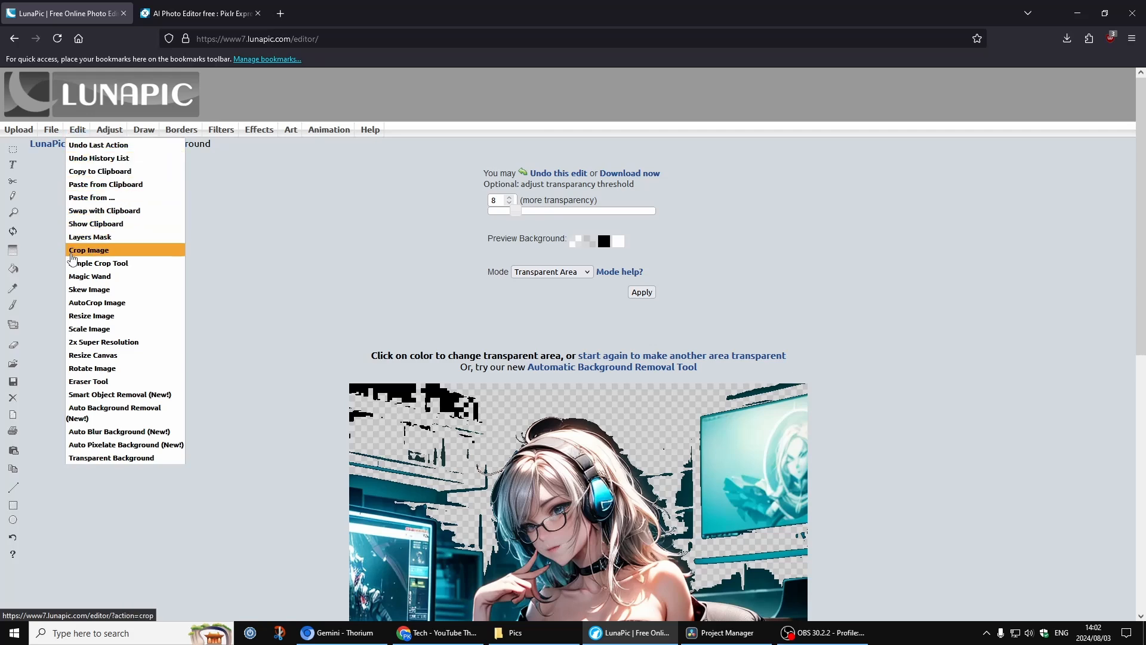
{"action": "left_click", "coordinate": [110, 303]}
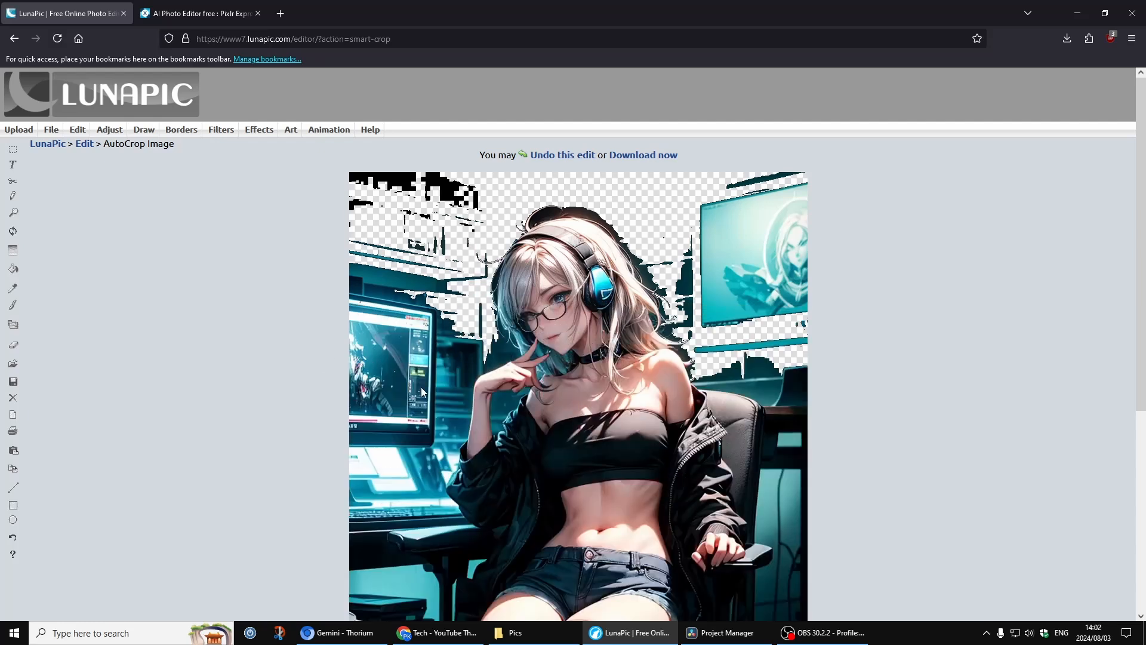
Open the Simple Crop Tool and draw a crop selection over the character from the top down to the thighs.
{"action": "scroll", "coordinate": [421, 387], "scroll_direction": "down", "scroll_amount": 6}
{"action": "scroll", "coordinate": [413, 399], "scroll_direction": "up", "scroll_amount": 6}
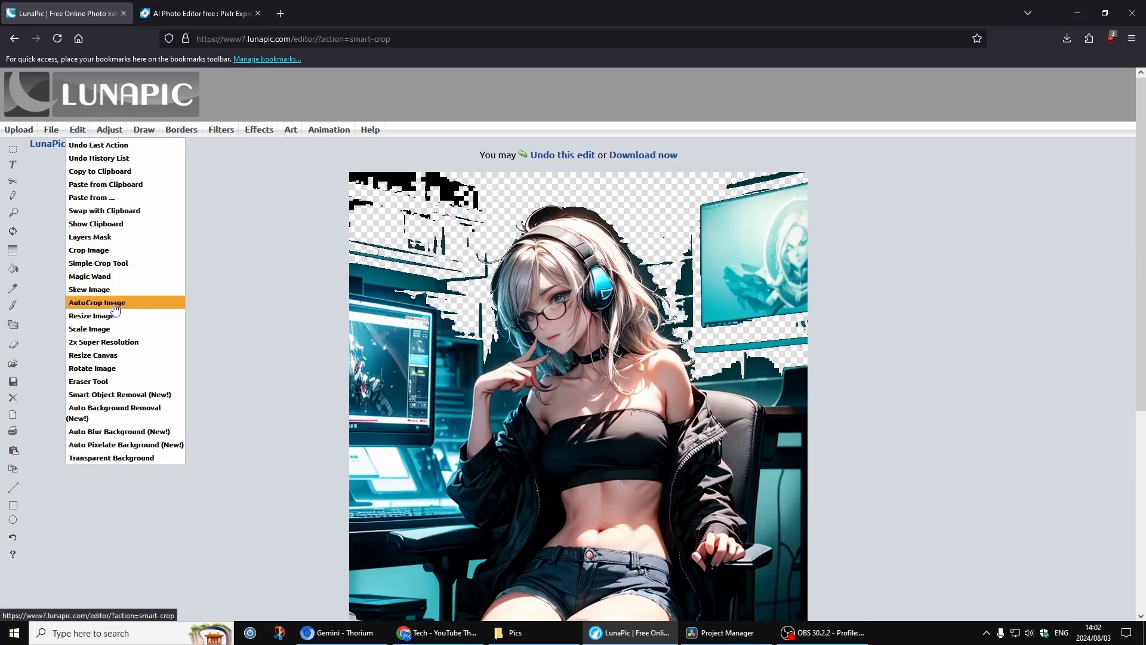
{"action": "left_click", "coordinate": [100, 264]}
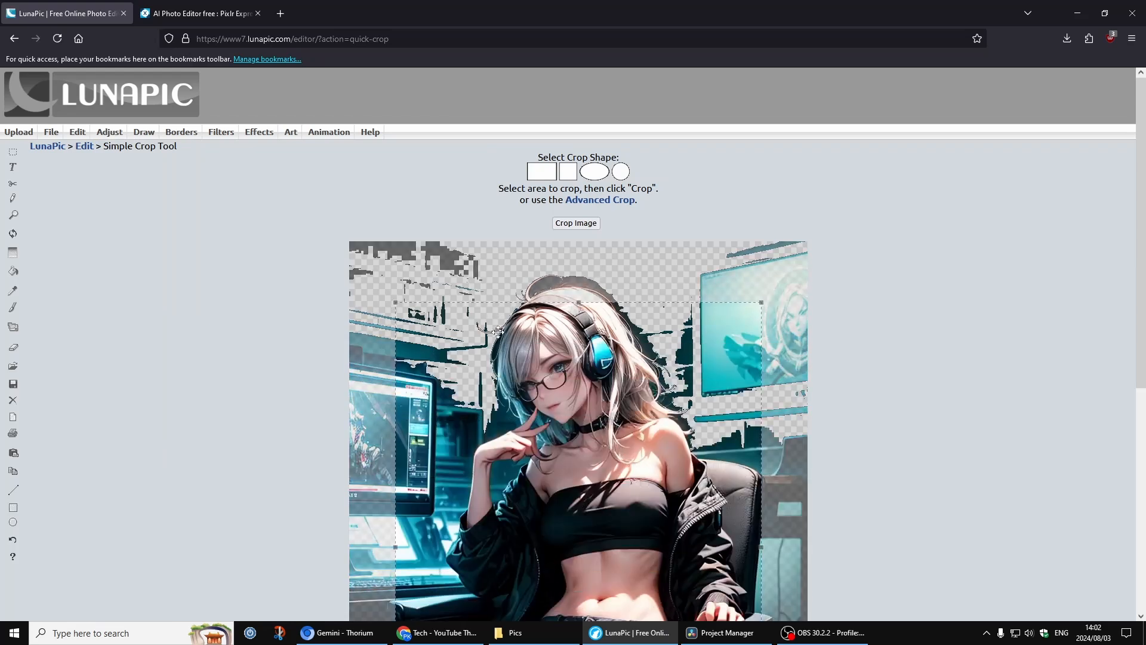
{"action": "scroll", "coordinate": [510, 412], "scroll_direction": "down", "scroll_amount": 2}
{"action": "left_click_drag", "start_coordinate": [516, 419], "coordinate": [498, 379]}
{"action": "scroll", "coordinate": [657, 418], "scroll_direction": "down", "scroll_amount": 3}
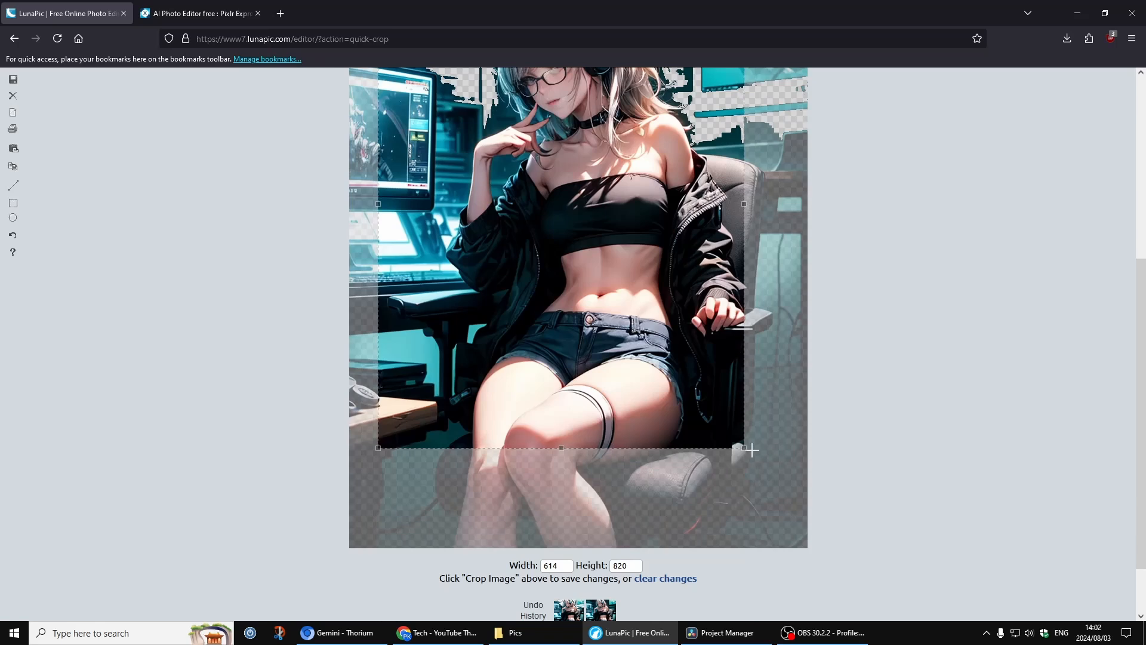
{"action": "left_click_drag", "start_coordinate": [752, 450], "coordinate": [751, 150]}
{"action": "scroll", "coordinate": [686, 319], "scroll_direction": "up", "scroll_amount": 4}
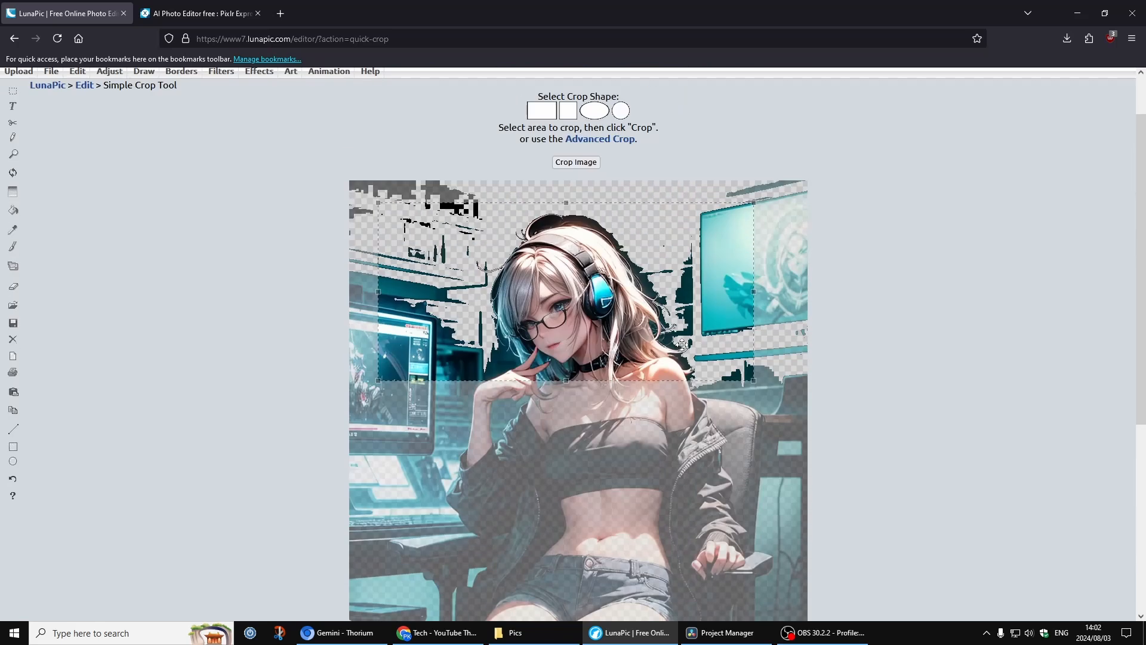
Resize the crop selection to frame the character's head and upper body, then crop the image.
{"action": "left_click_drag", "start_coordinate": [753, 202], "coordinate": [639, 211]}
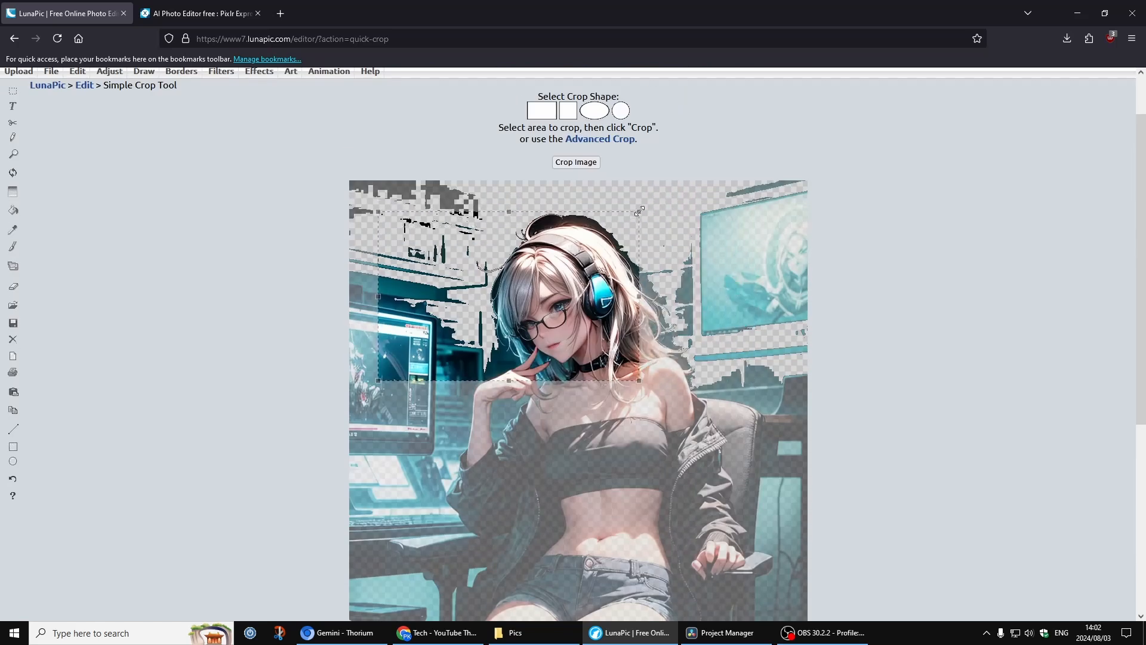
{"action": "left_click_drag", "start_coordinate": [379, 211], "coordinate": [498, 224]}
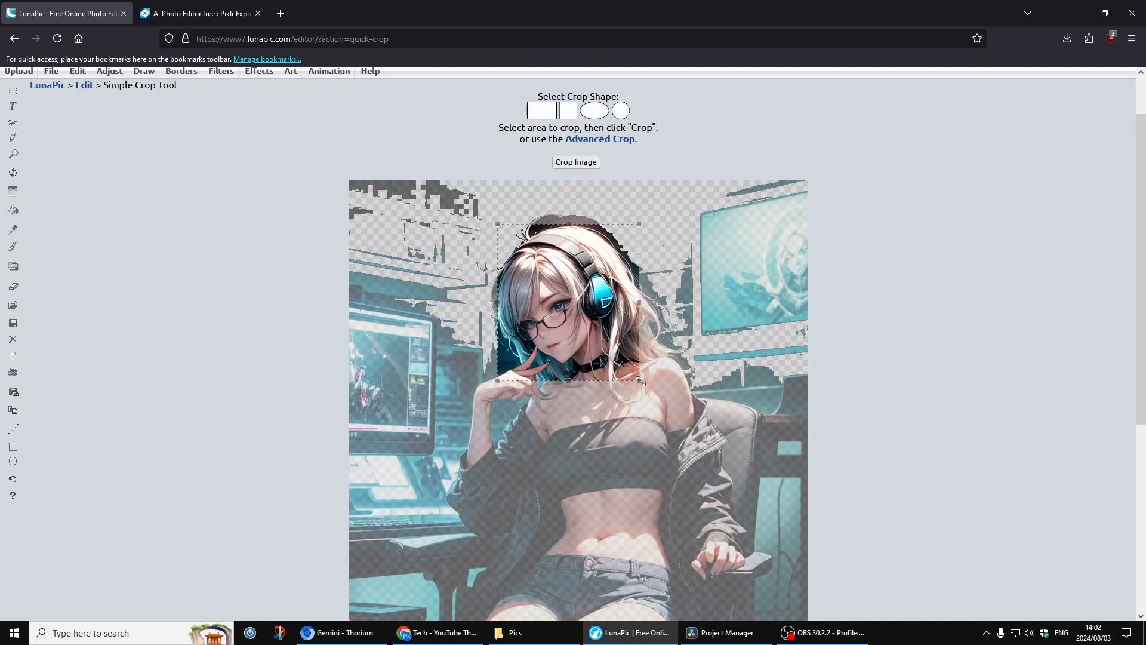
{"action": "left_click_drag", "start_coordinate": [639, 380], "coordinate": [706, 497]}
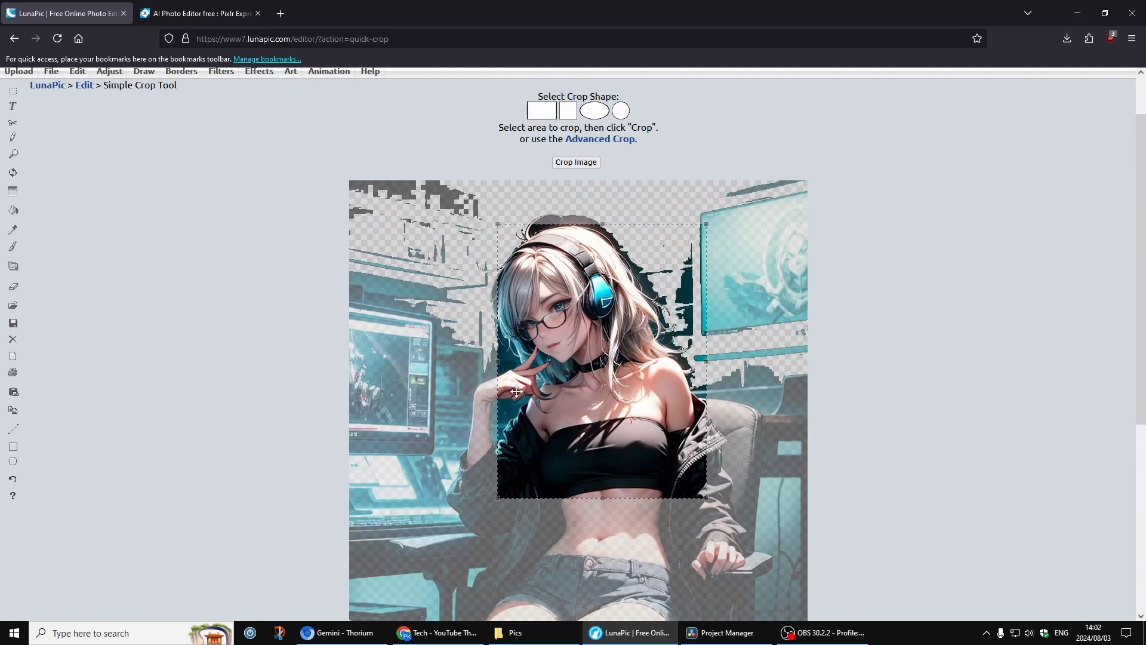
{"action": "left_click_drag", "start_coordinate": [497, 361], "coordinate": [461, 361]}
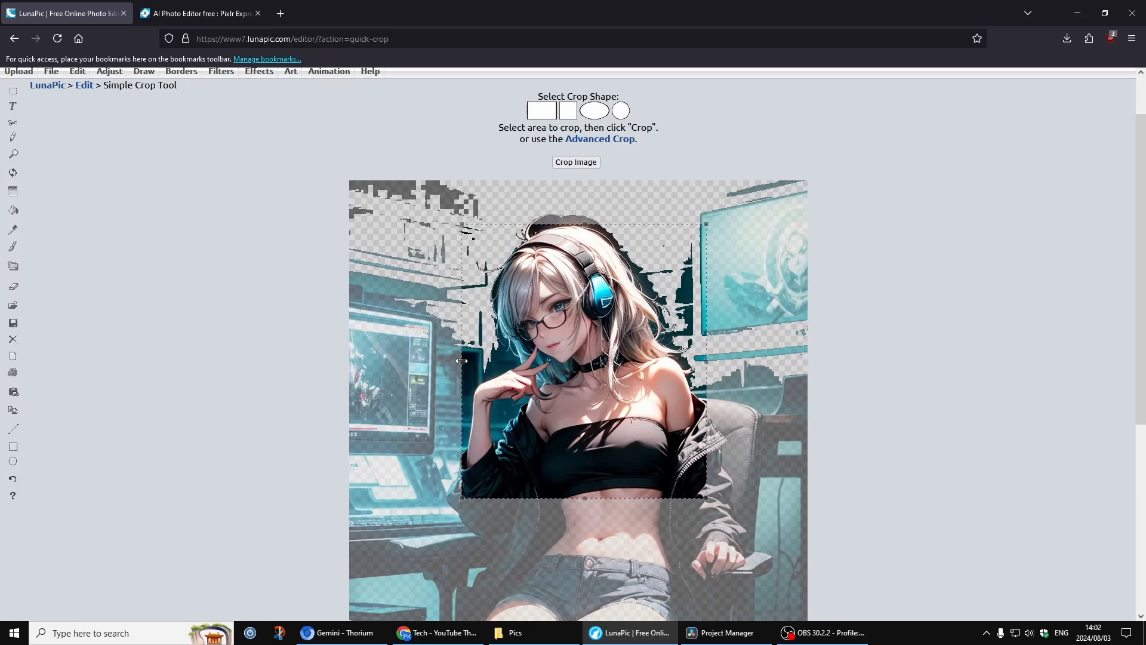
{"action": "left_click", "coordinate": [574, 163]}
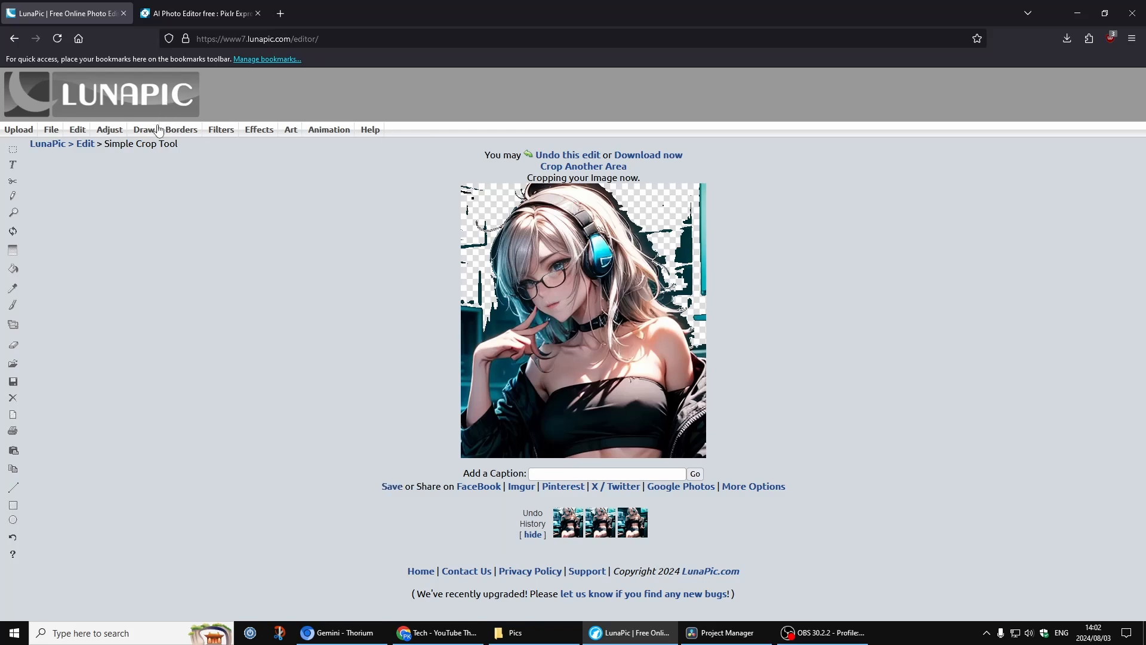
Apply the Sticker Border effect to the cropped picture.
{"action": "mouse_move", "coordinate": [110, 130]}
{"action": "mouse_move", "coordinate": [181, 129]}
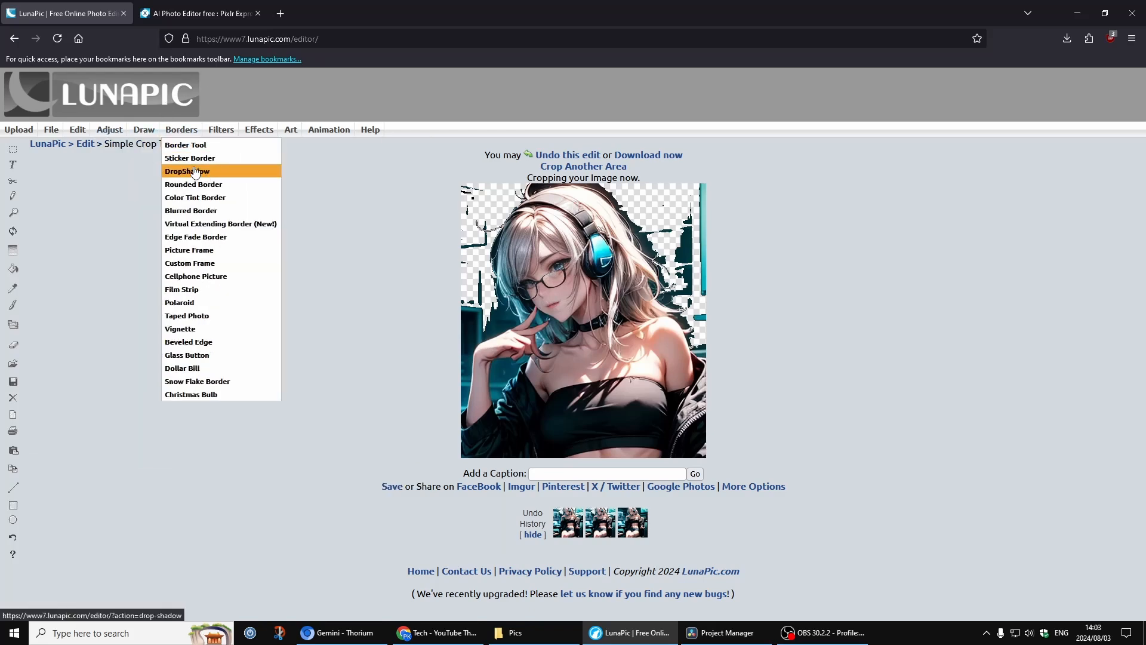
{"action": "left_click", "coordinate": [190, 158]}
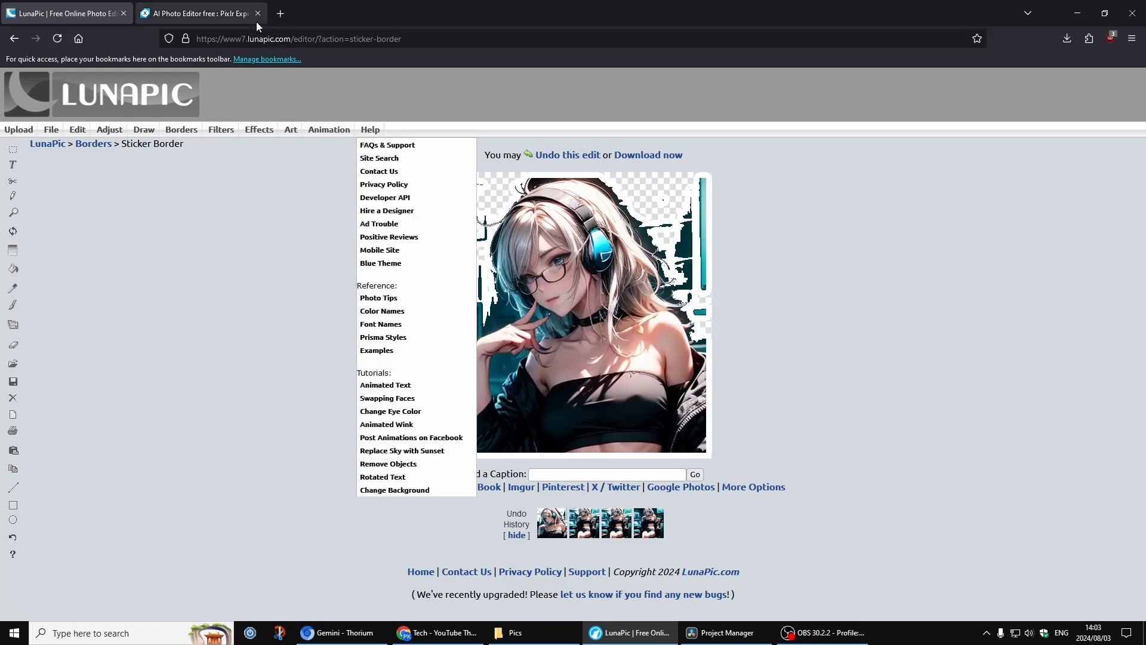
Switch to the Pixlr Express tab and, with the Cutout tool in Keep mode, keep a rectangle around the character's chest.
{"action": "left_click", "coordinate": [203, 39]}
{"action": "left_click", "coordinate": [202, 18]}
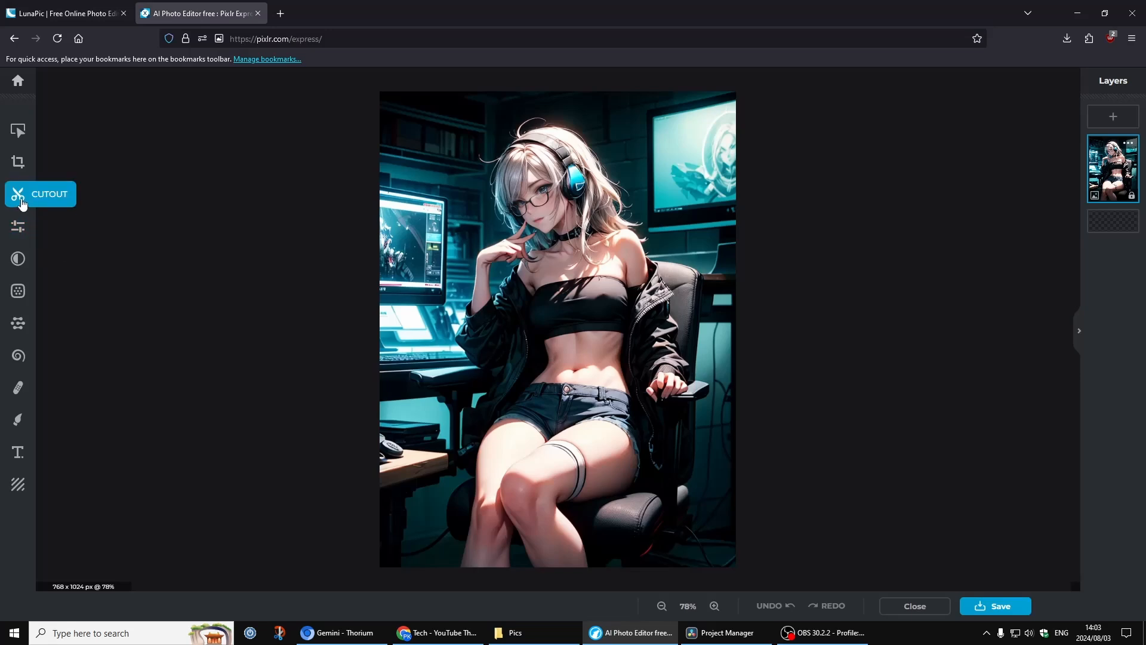
{"action": "left_click", "coordinate": [18, 196]}
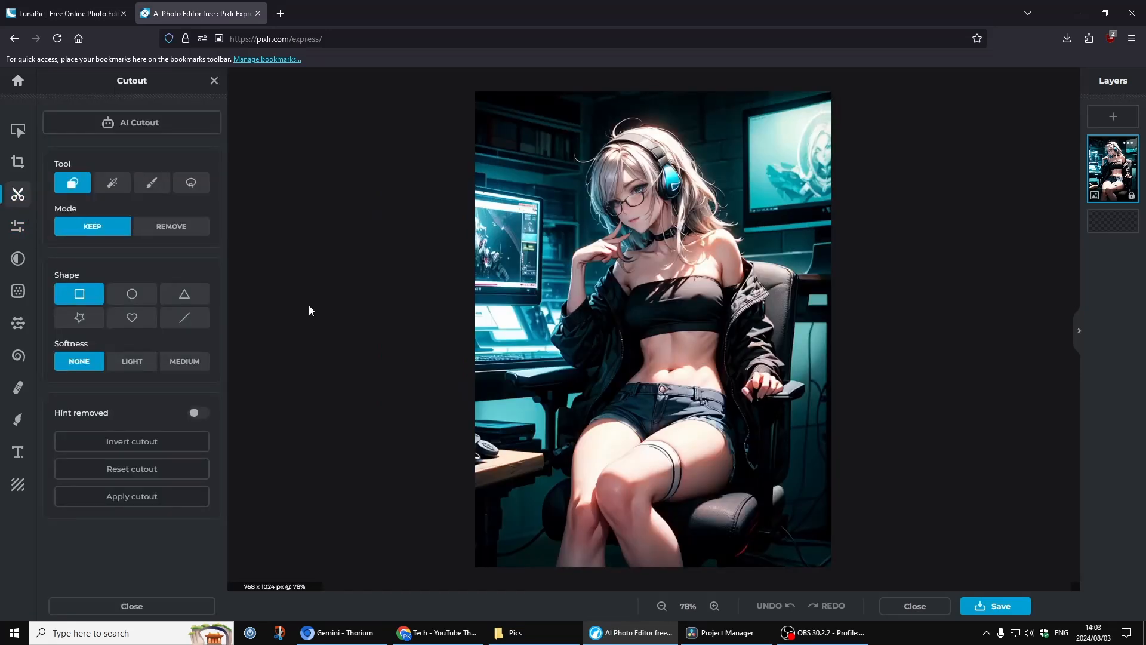
{"action": "left_click_drag", "start_coordinate": [552, 228], "coordinate": [698, 391]}
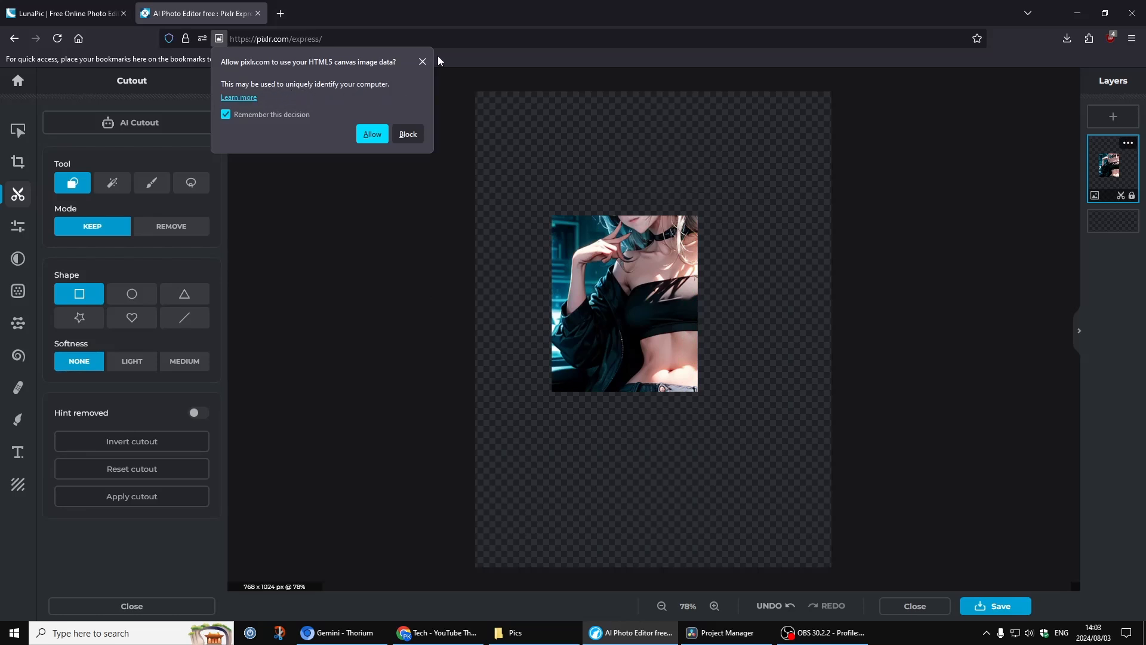
Dismiss the canvas data permission prompt and return to the LunaPic tab.
{"action": "left_click", "coordinate": [423, 61]}
{"action": "left_click", "coordinate": [82, 16]}
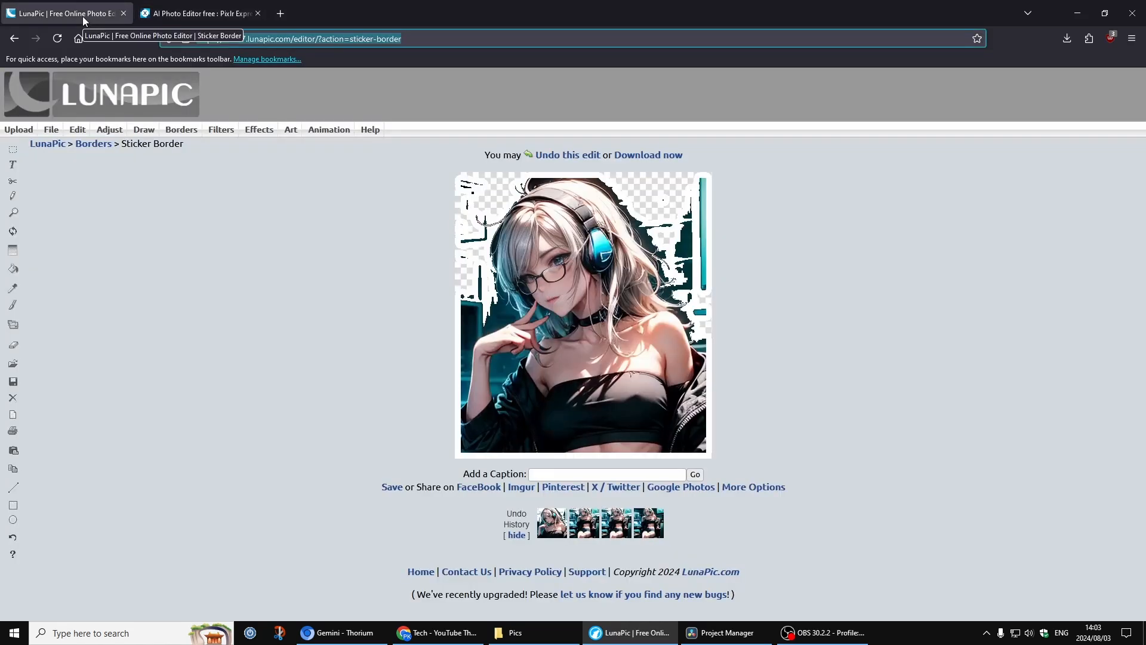